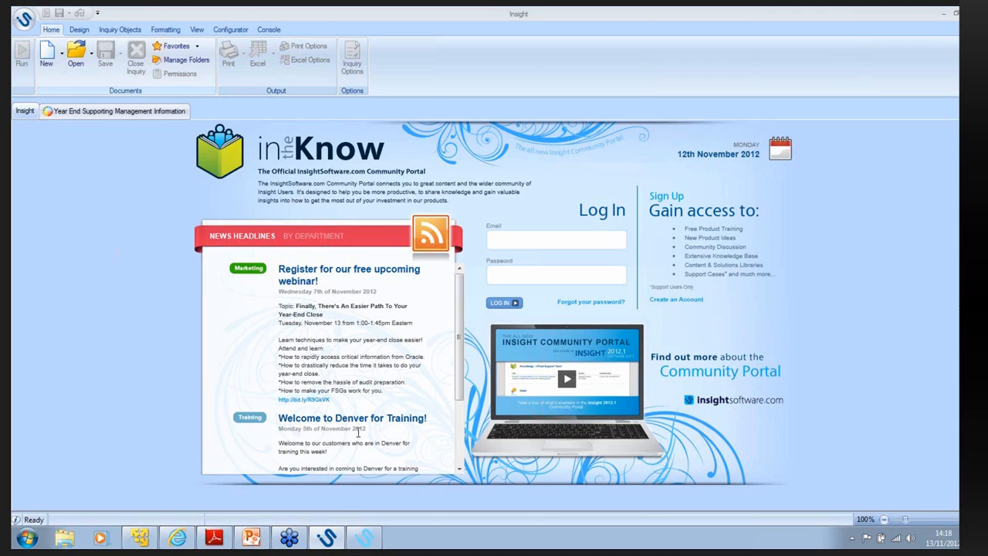
Step: Create a new GL inquiry from the GL Transactions Summary R12 template
mouse_move(177, 538)
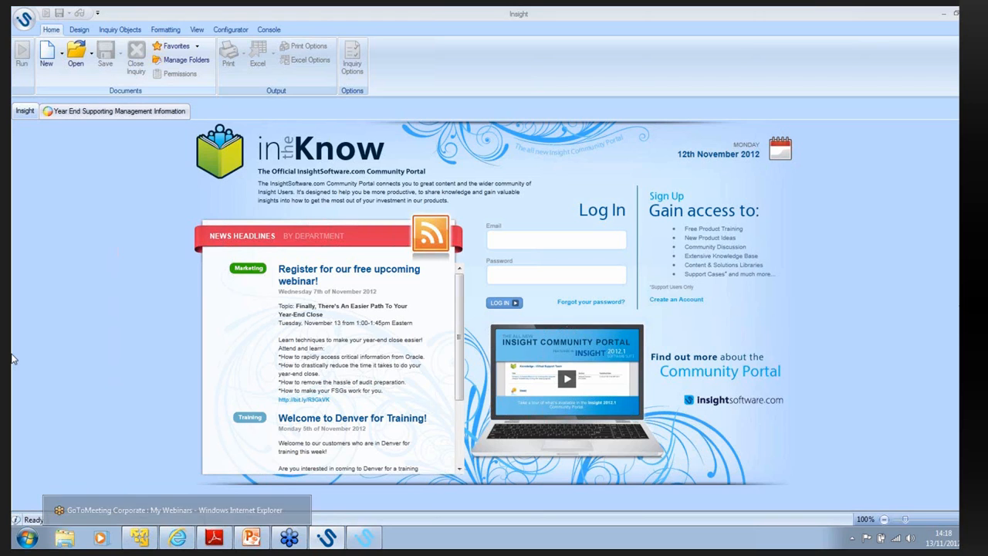
left_click(50, 56)
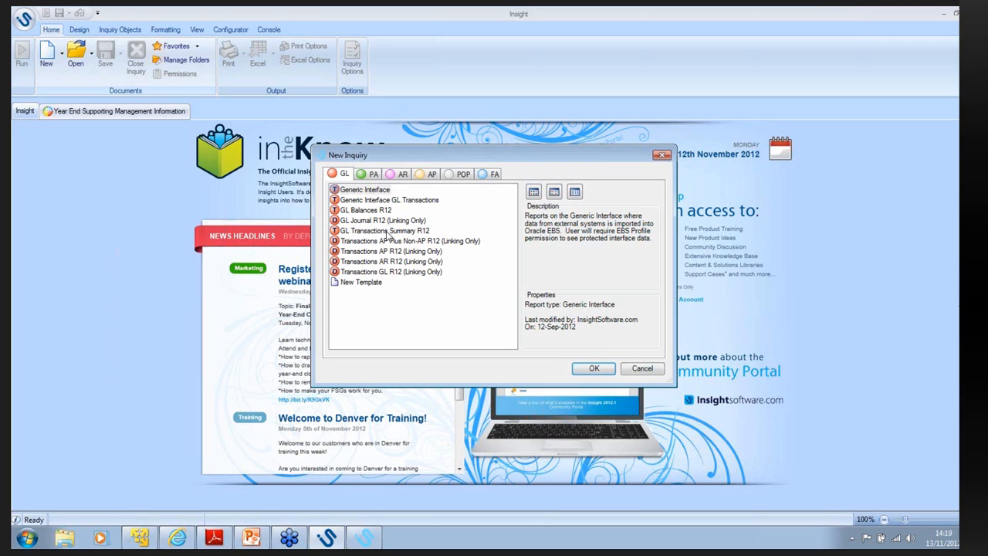
double_click(388, 231)
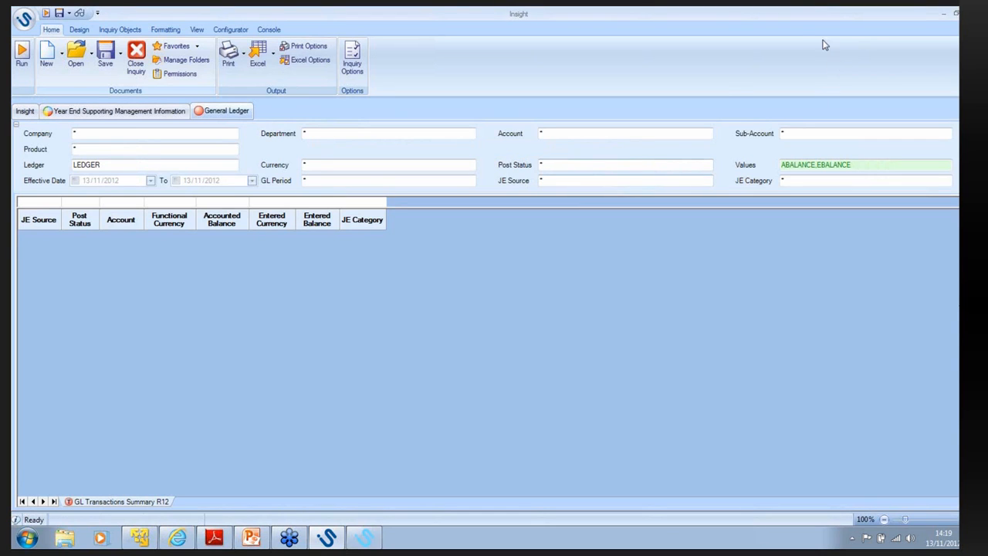
Step: Set the inquiry's effective date range from 01/01/2008 to 31/12/2008
left_click(75, 180)
type("01/01/2008")
left_click(176, 181)
type("31/12/2008")
key("Tab")
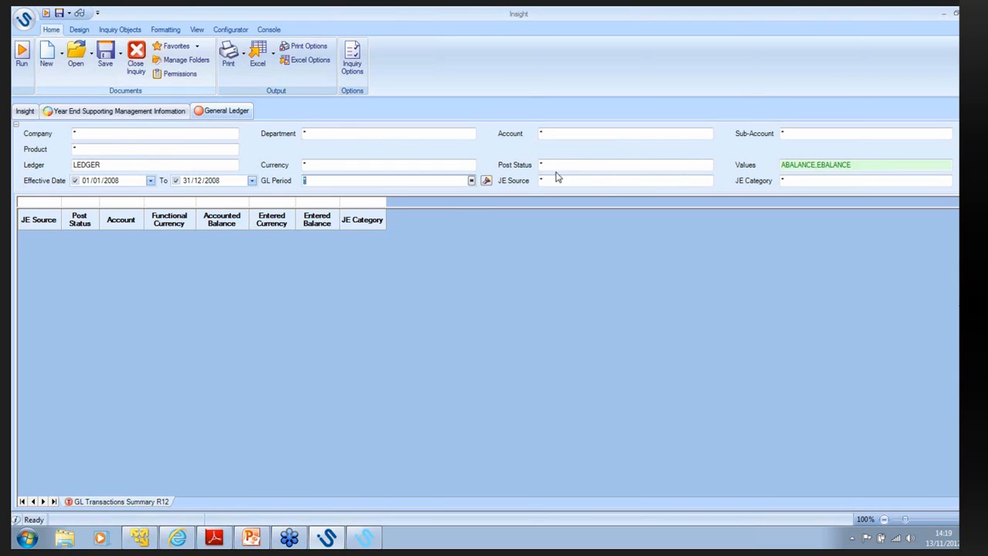
Step: Restrict the Post Status filter to Unposted (U) and run the transactions summary inquiry
left_click(576, 165)
left_click(724, 166)
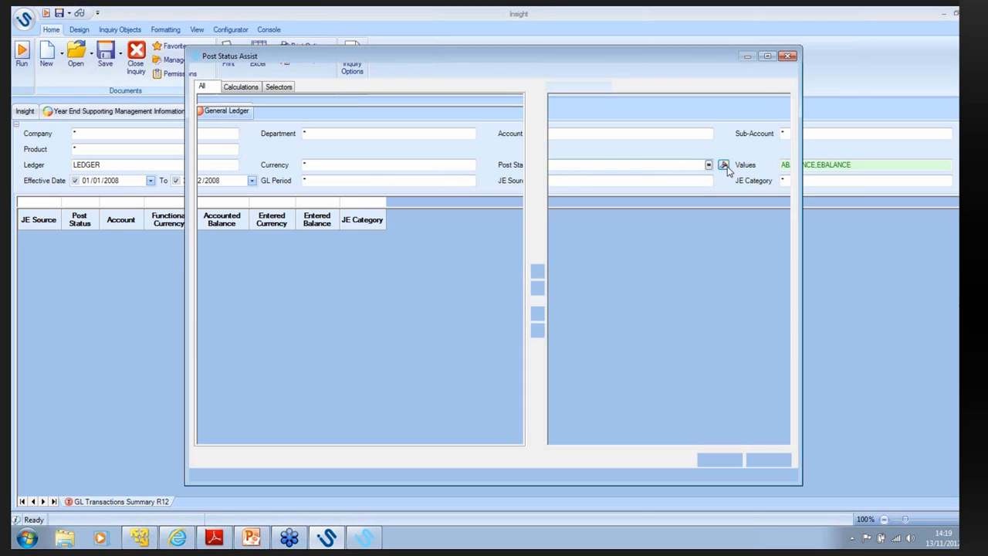
left_click(240, 135)
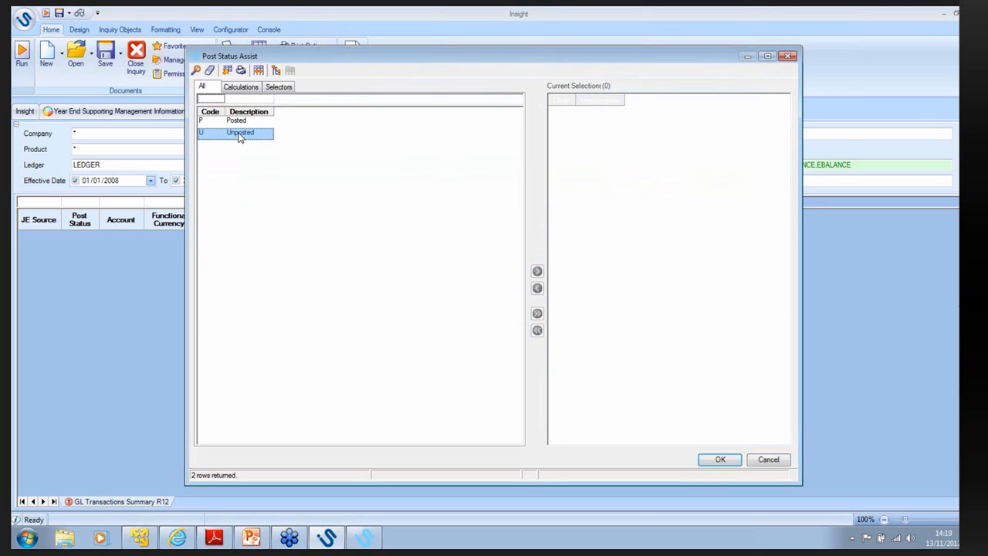
double_click(240, 134)
left_click(715, 460)
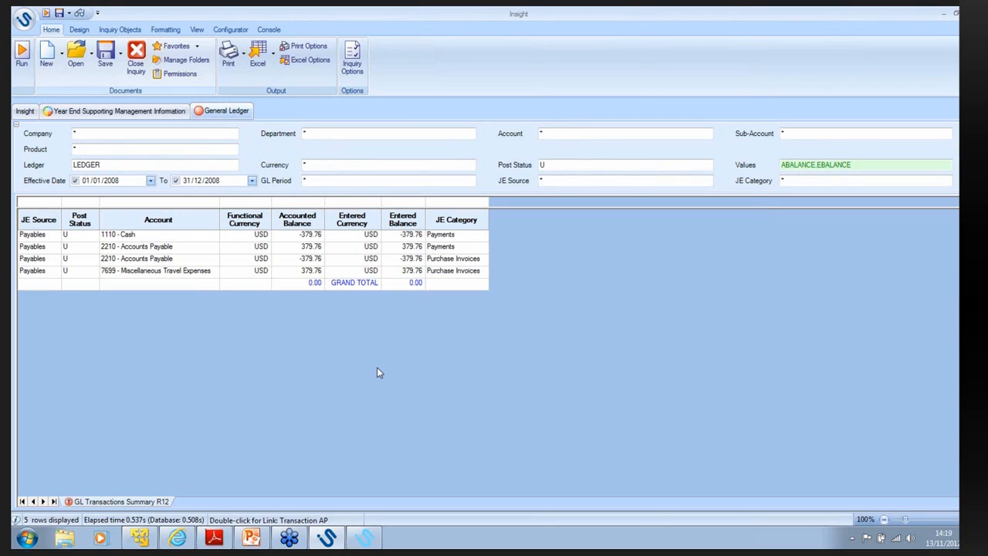
Step: Follow the Transaction GL link from the accounted balance of the 2210 Accounts Payable payments row
left_click(293, 249)
right_click(292, 250)
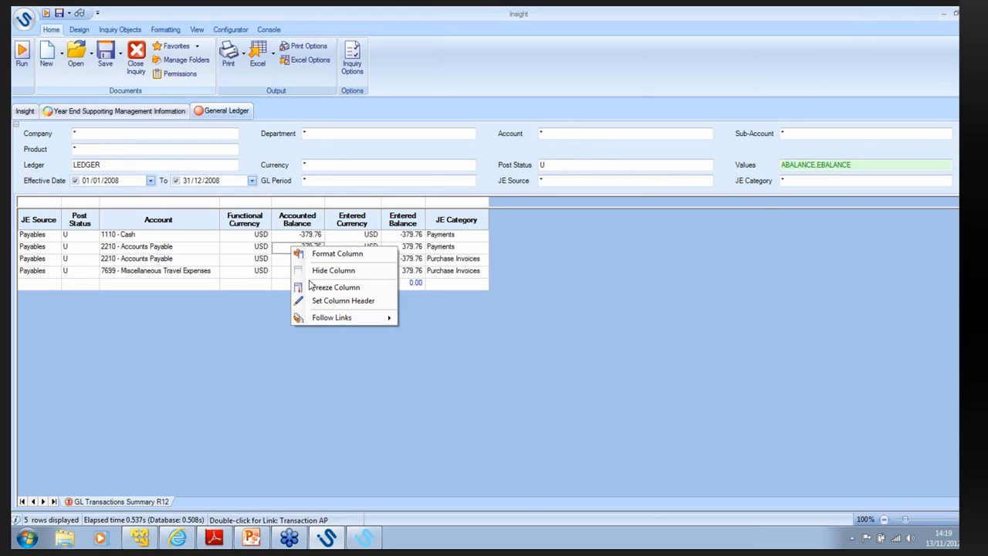
mouse_move(332, 317)
left_click(444, 385)
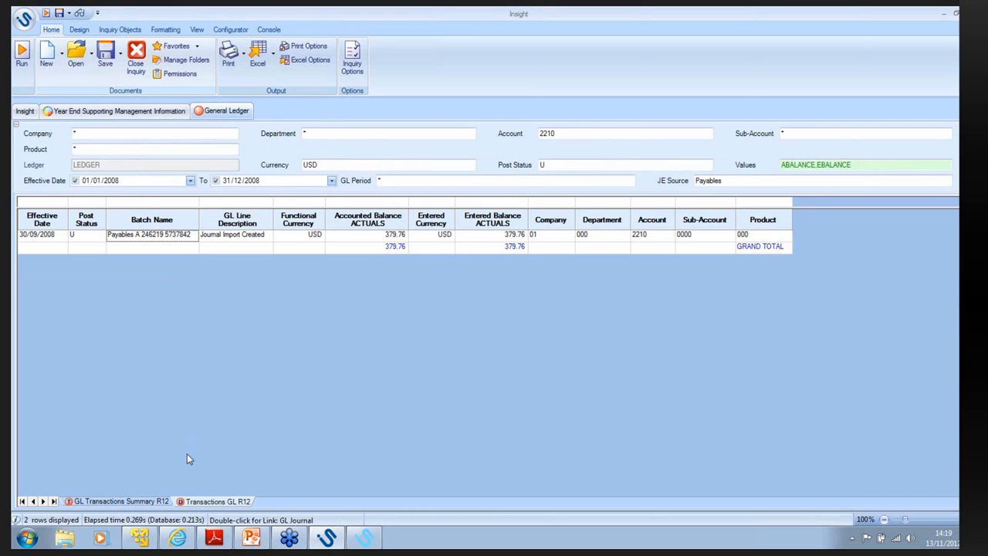
Step: Return to the transactions summary and add the Batch Name and GL Batch Description columns to it
left_click(154, 502)
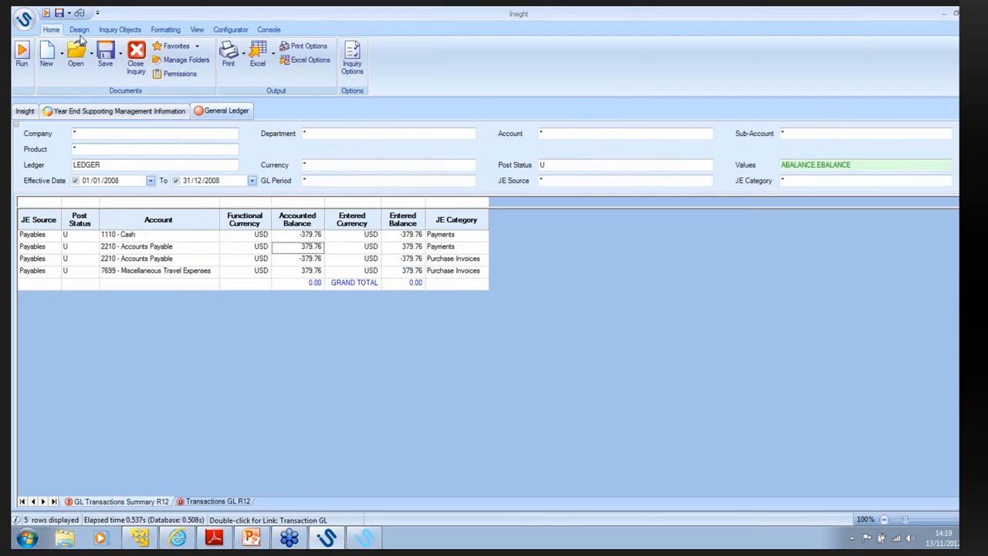
left_click(79, 29)
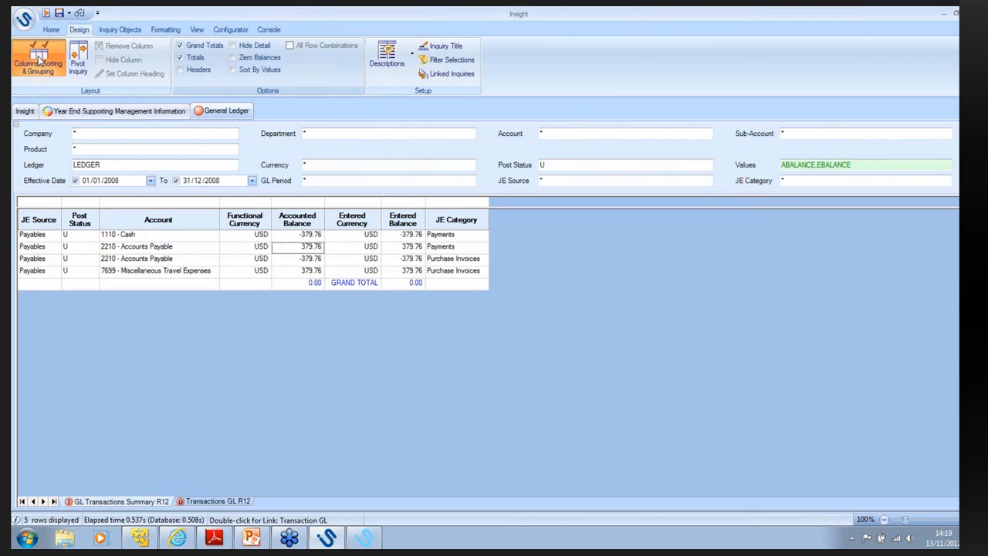
left_click(38, 62)
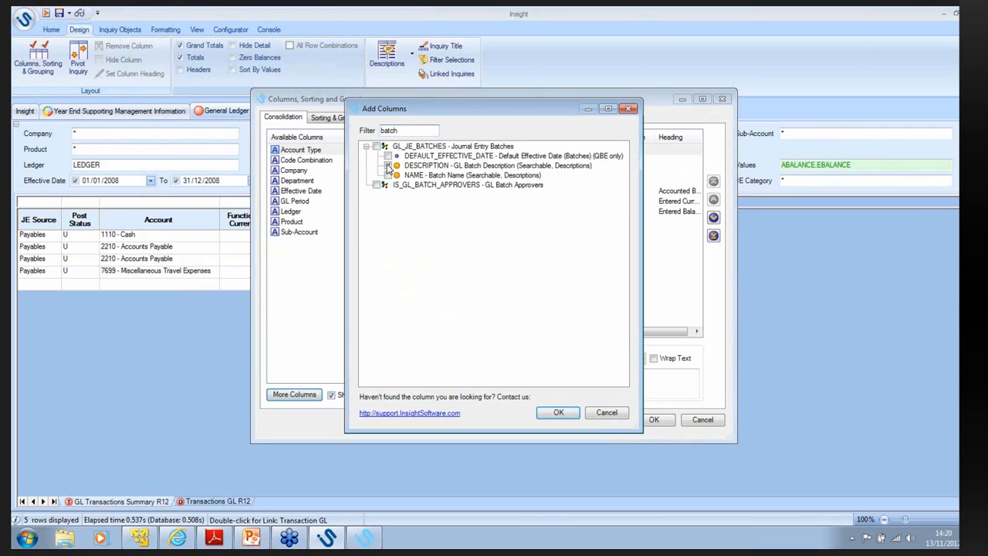
left_click(560, 411)
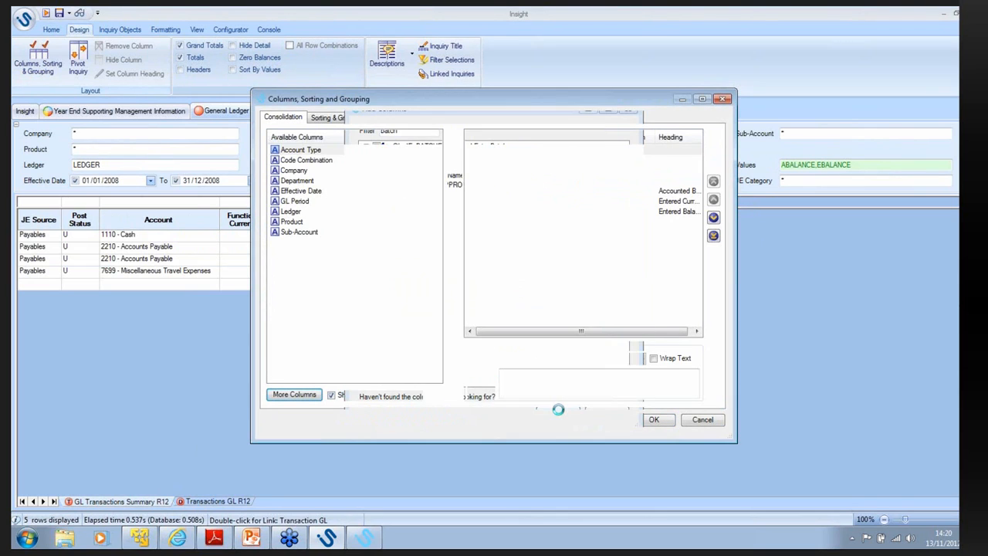
double_click(308, 160)
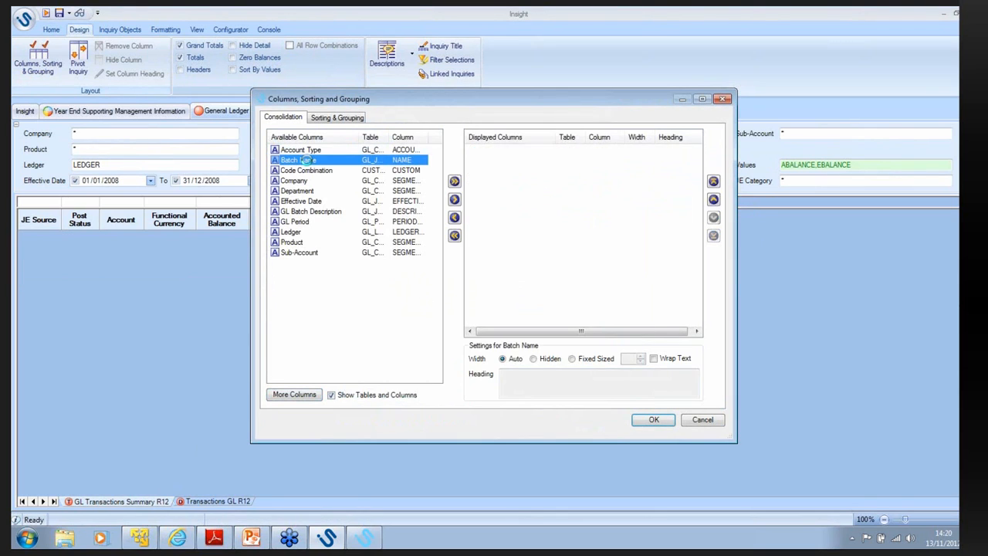
double_click(326, 201)
left_click(653, 421)
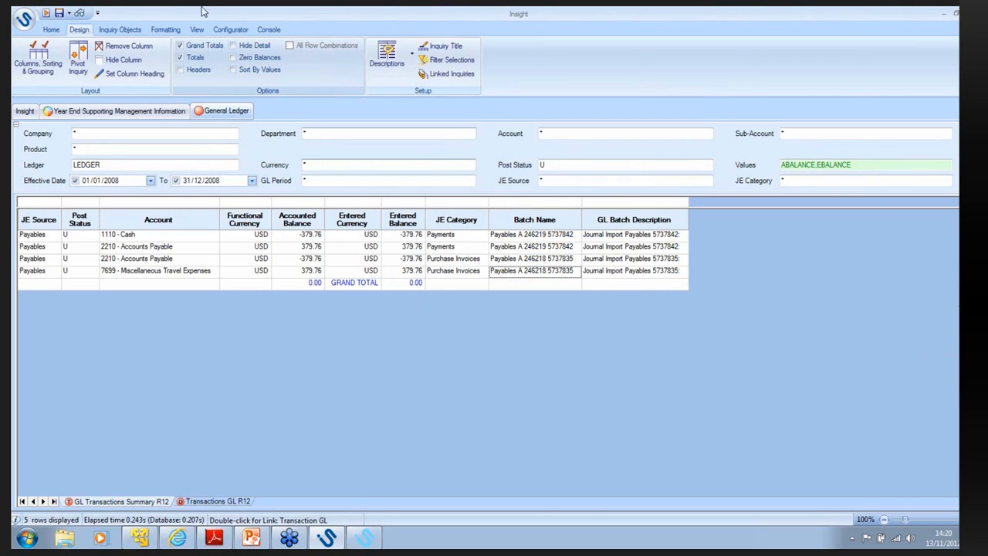
Step: Create another GL inquiry from the GL Balances R12 template
left_click(50, 31)
left_click(46, 52)
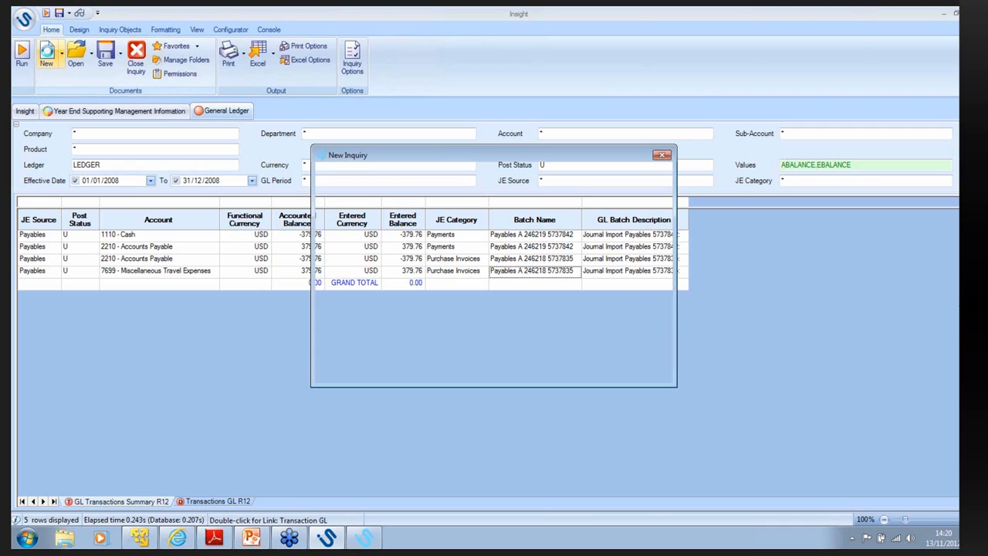
double_click(375, 212)
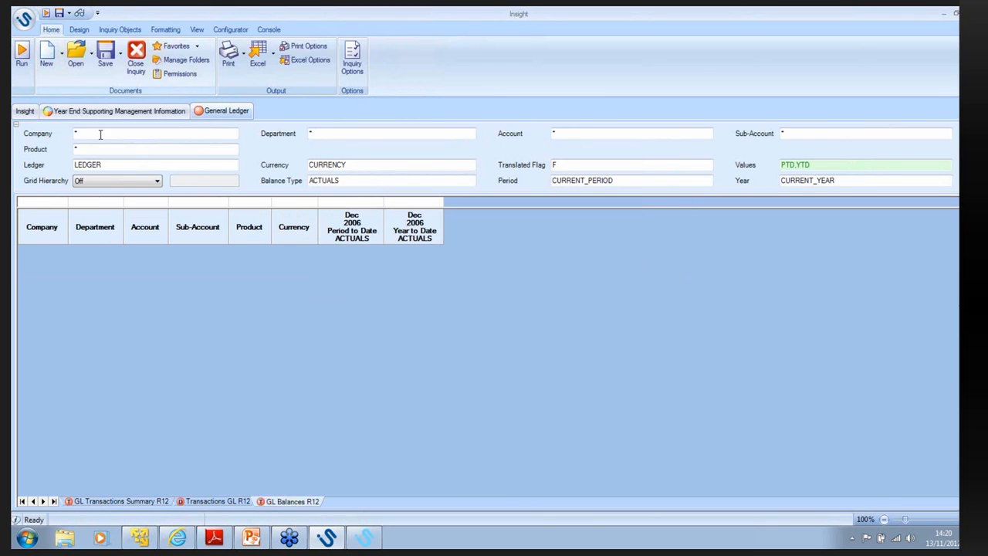
Step: Remove the Company, Department, Sub-Account, Product and Currency columns from the balances inquiry and run it by account
left_click(79, 29)
left_click(37, 58)
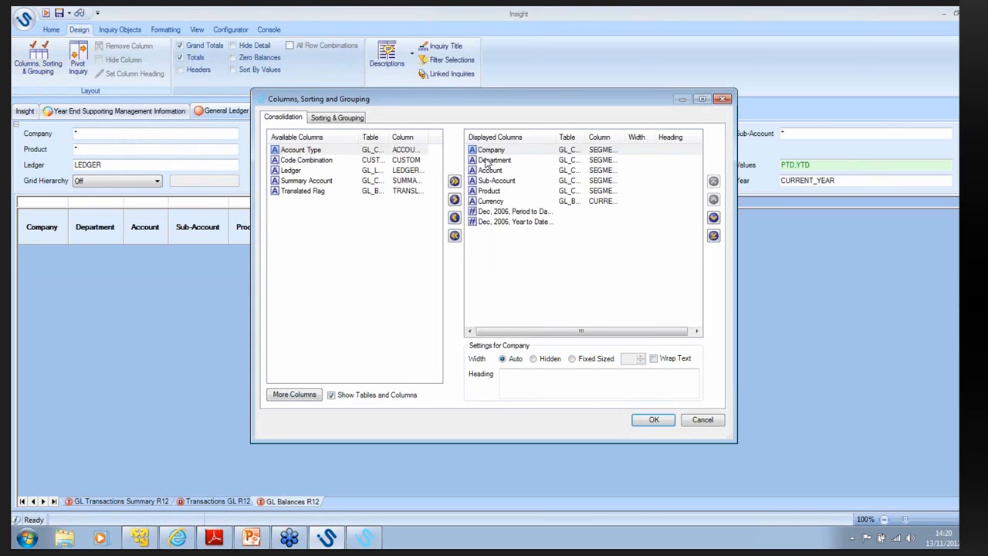
double_click(496, 154)
double_click(497, 151)
double_click(497, 160)
double_click(497, 160)
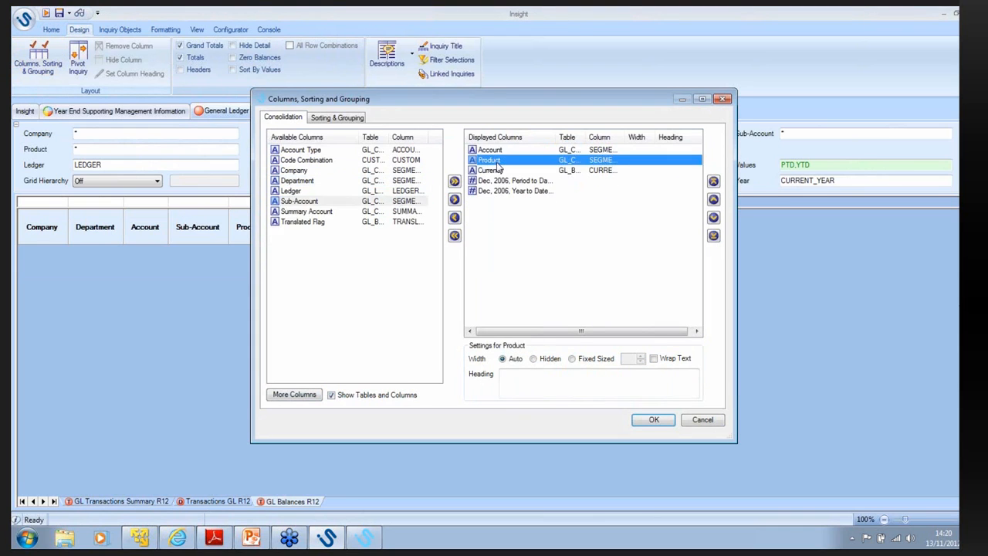
left_click(500, 161)
double_click(502, 161)
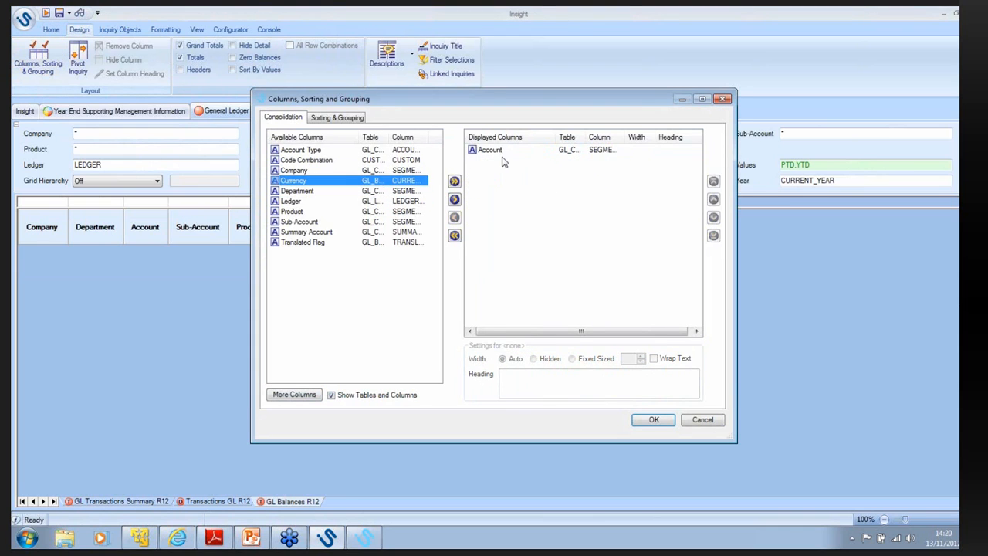
left_click(653, 419)
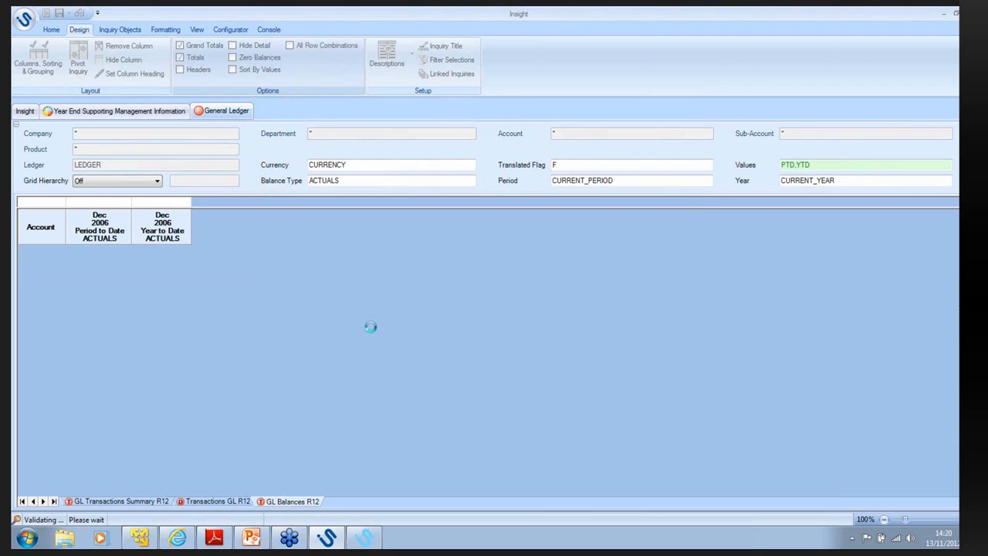
left_click(624, 179)
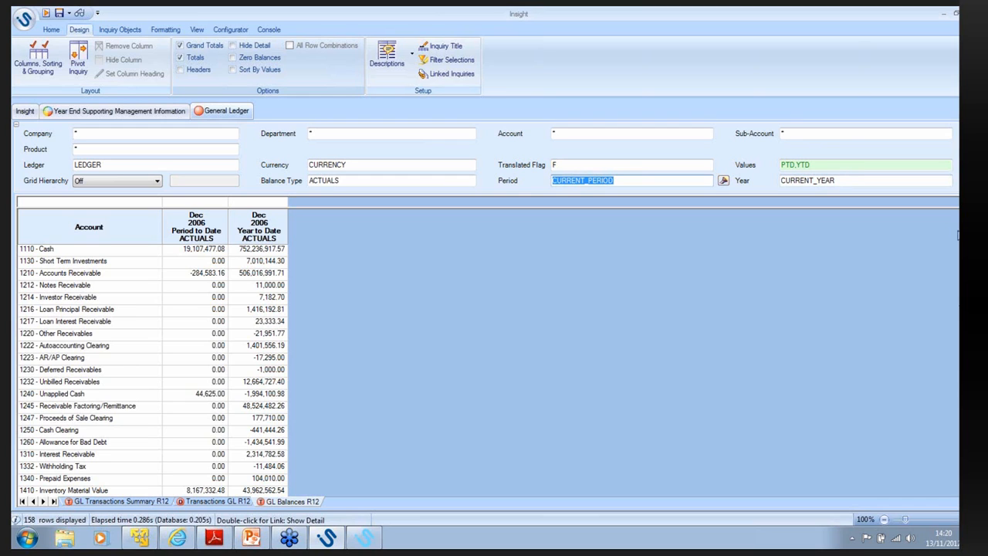
Step: Check the grand totals of the period-to-date and year-to-date balance columns
scroll(152, 368, "down", 1)
left_click_drag(959, 305, 960, 486)
left_click(216, 481)
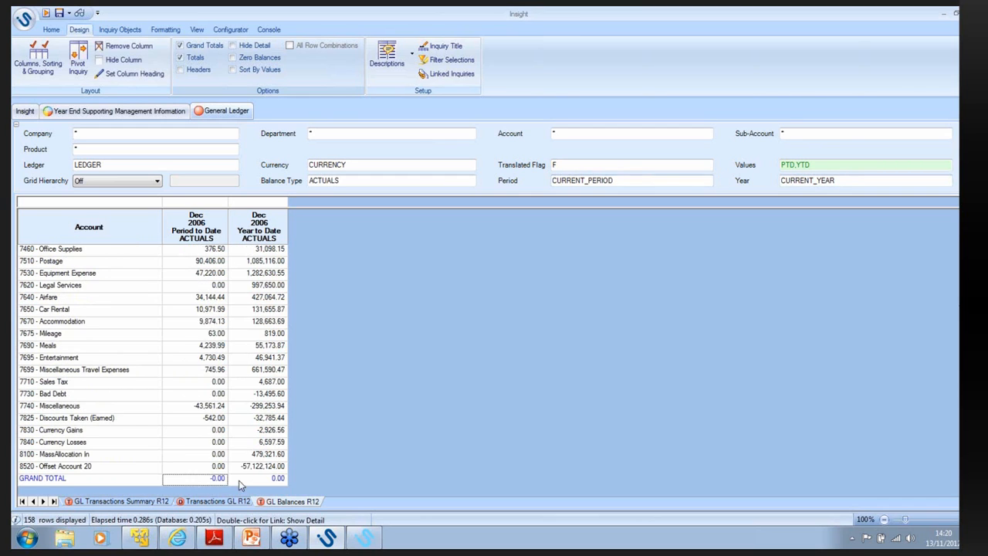
left_click(246, 483)
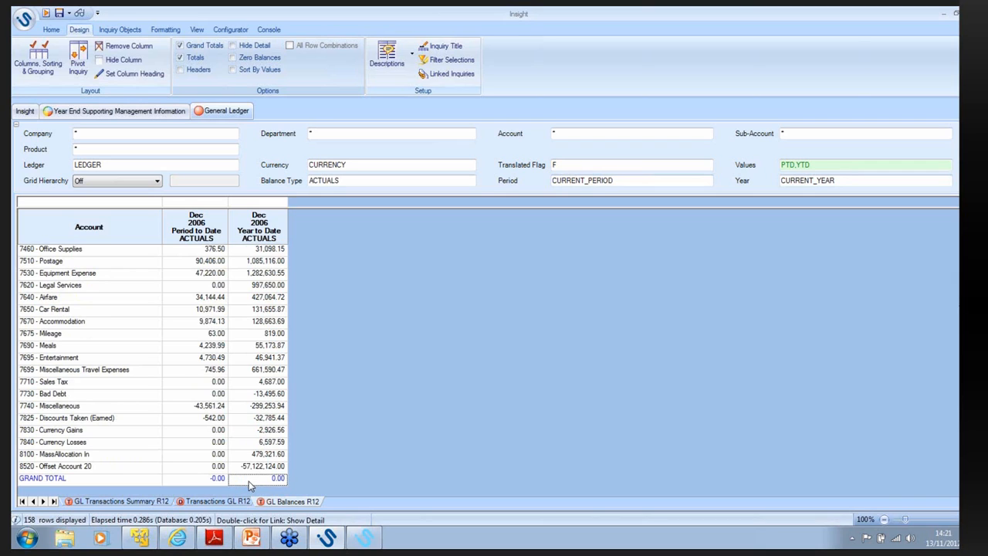
left_click(221, 479)
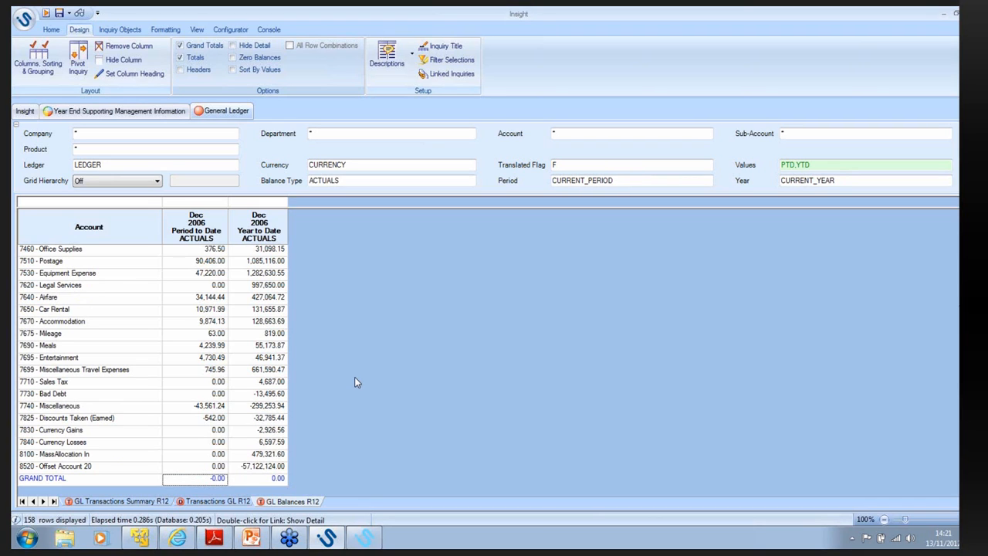
Step: Limit the balances inquiry's values to period to date (PTD)
left_click(816, 164)
left_click(816, 164)
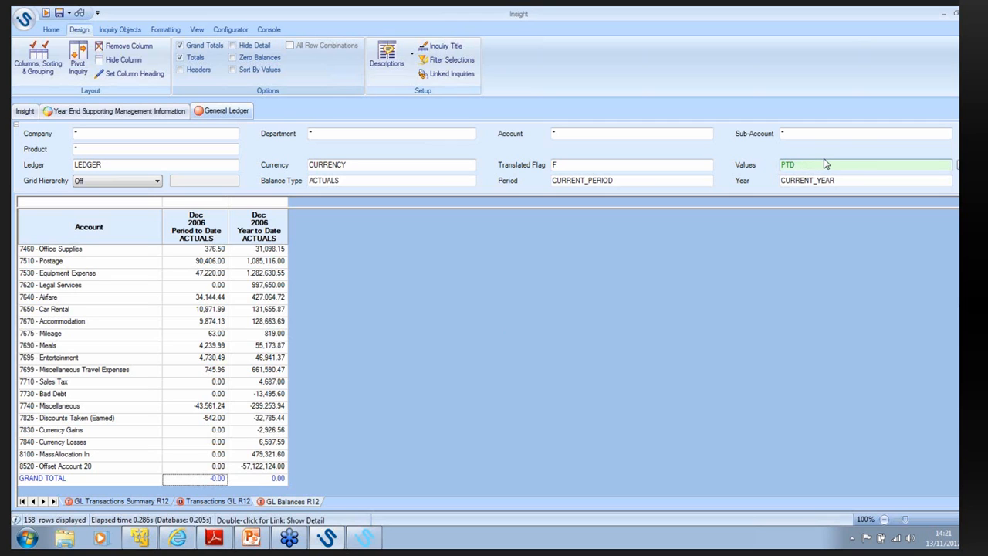
key("Return")
Step: Set the period filter to the twelve months Jan through Dec and rerun the balances inquiry
left_click(651, 181)
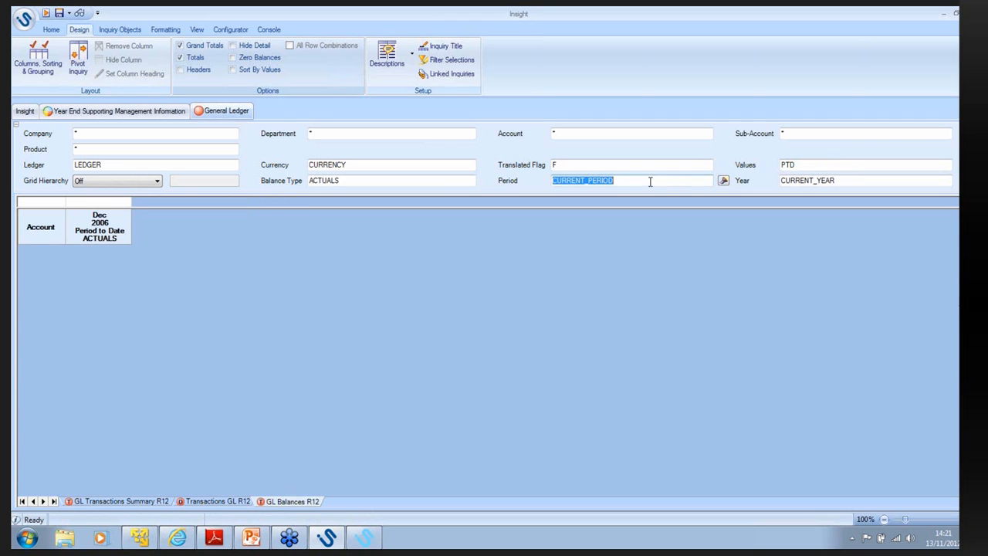
left_click(723, 180)
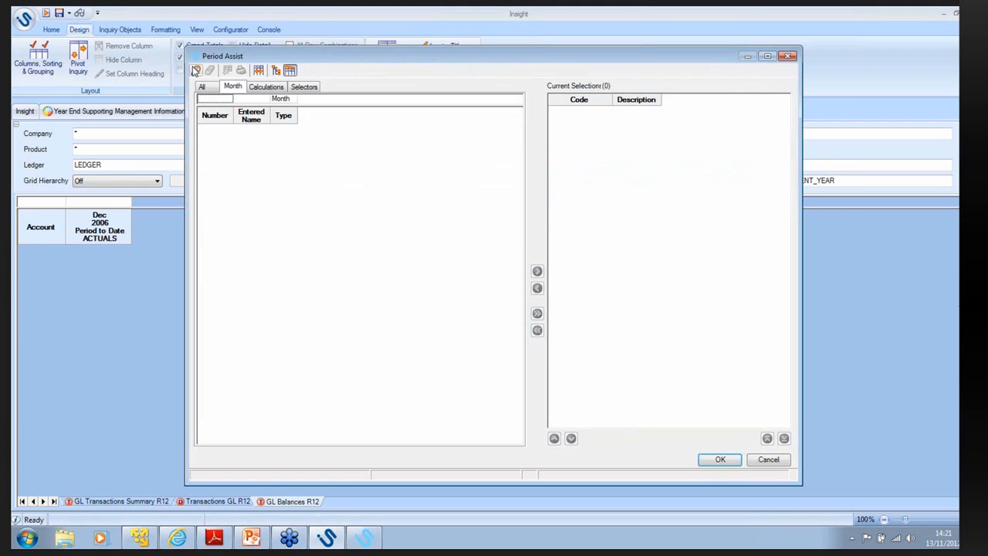
left_click(197, 70)
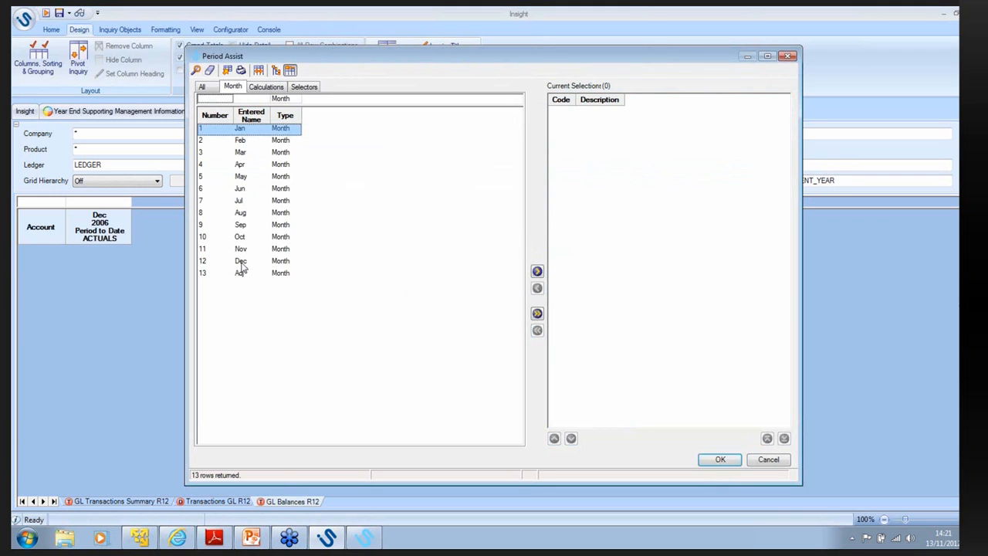
left_click(240, 263, "shift")
left_click(538, 271)
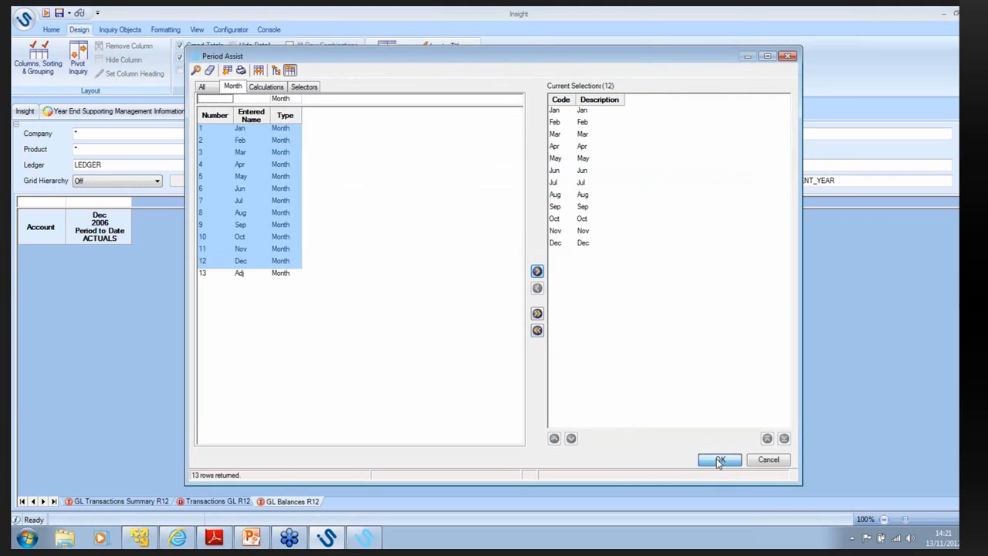
left_click(718, 458)
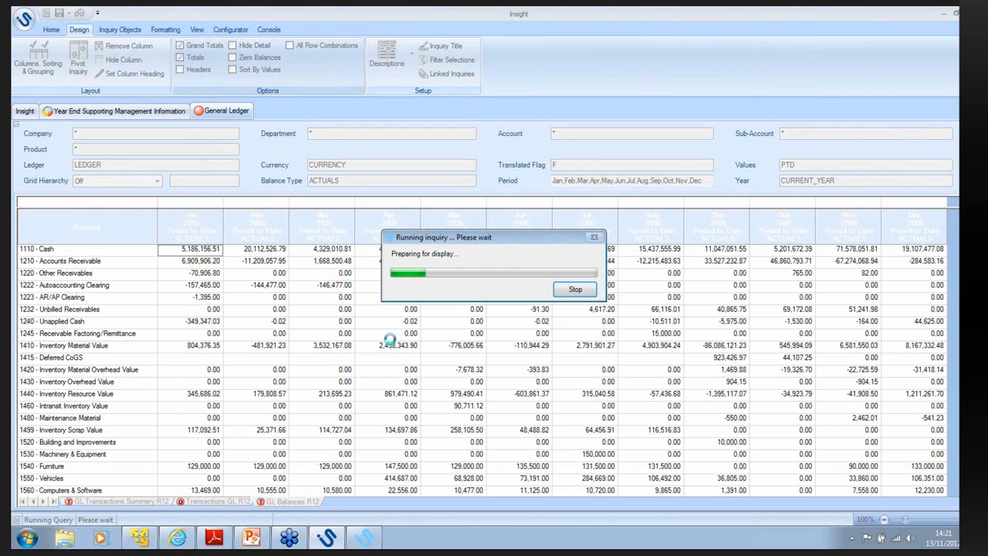
Step: Check the grand total of every monthly period-to-date column
left_click(390, 341)
scroll(437, 362, "down", 1)
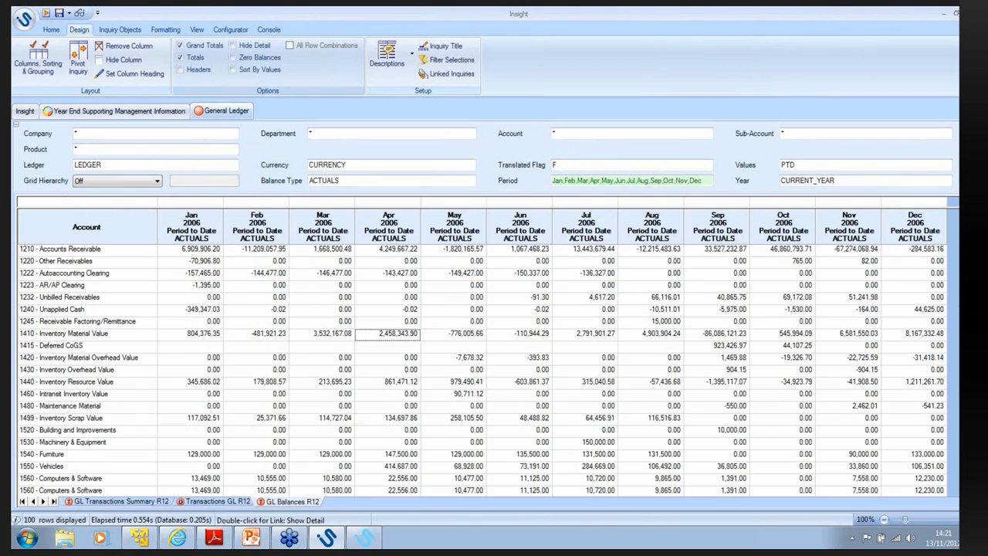
scroll(752, 481, "down", 20)
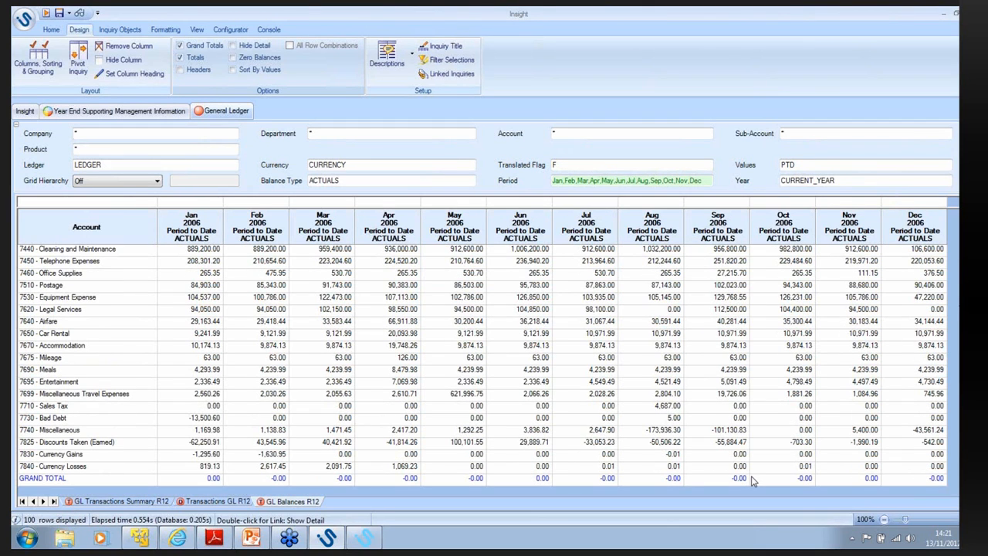
Step: Follow the Transaction Summary link from the June balance of account 7530 Equipment Expense
right_click(506, 299)
mouse_move(550, 372)
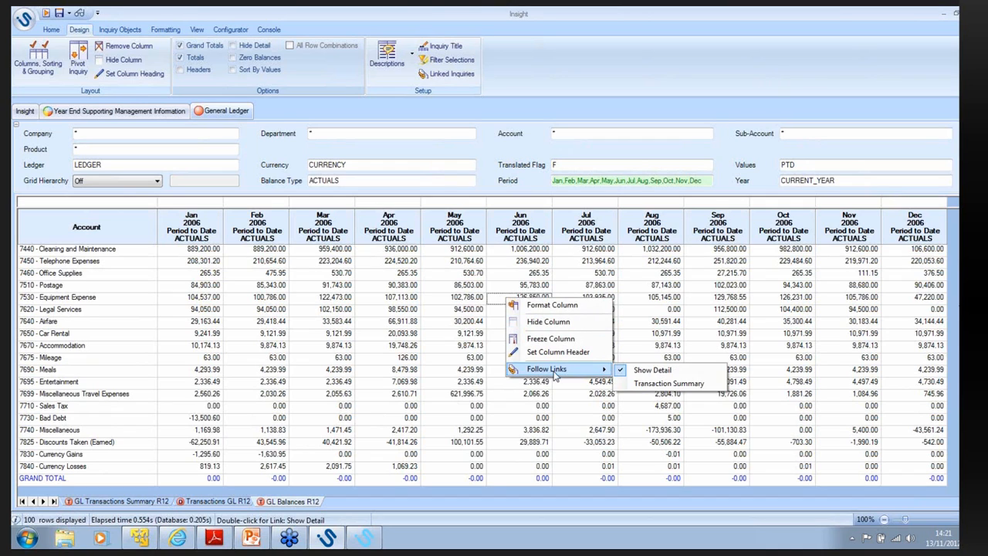
left_click(655, 384)
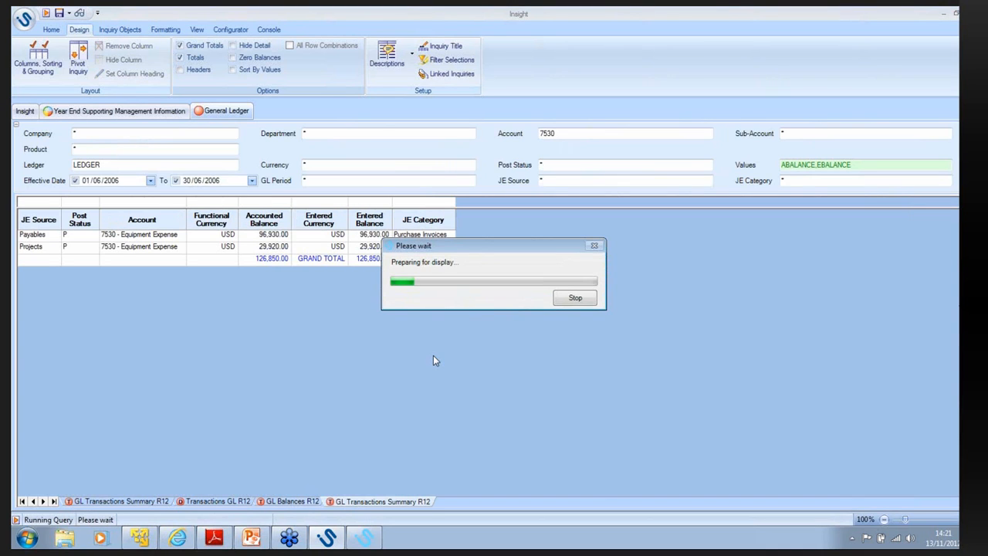
Step: Follow the Transaction AP link from the Payables accounted balance of account 7530 Equipment Expense
left_click(271, 236)
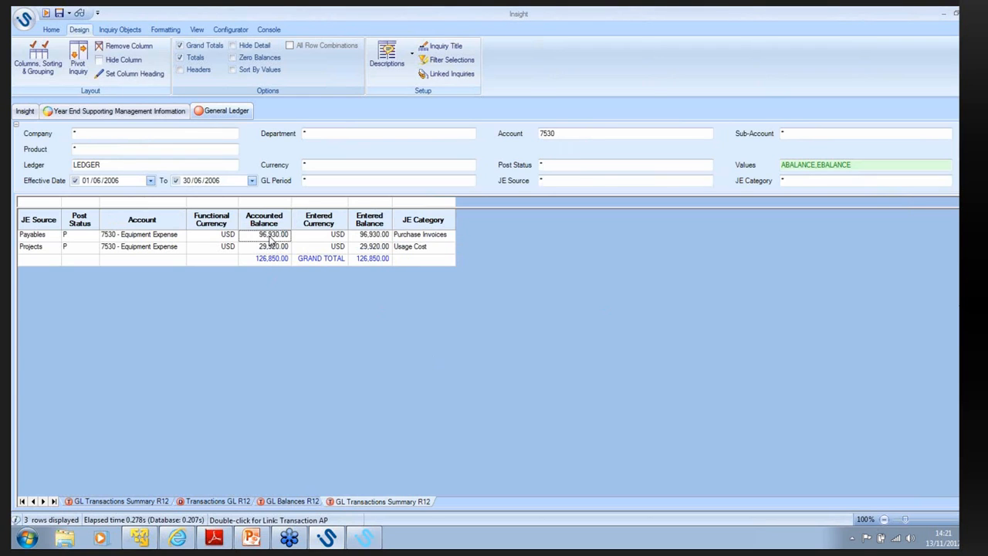
right_click(271, 240)
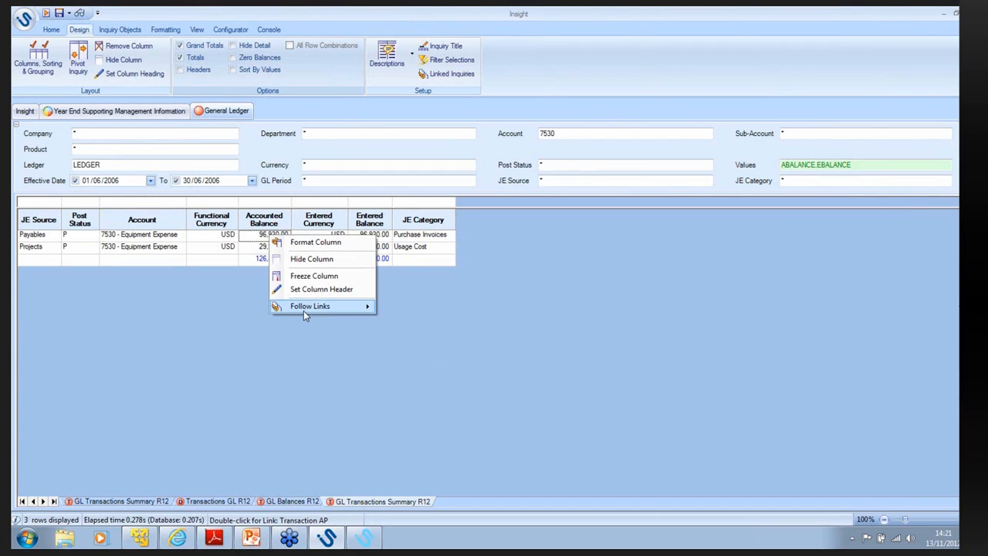
mouse_move(304, 311)
left_click(430, 346)
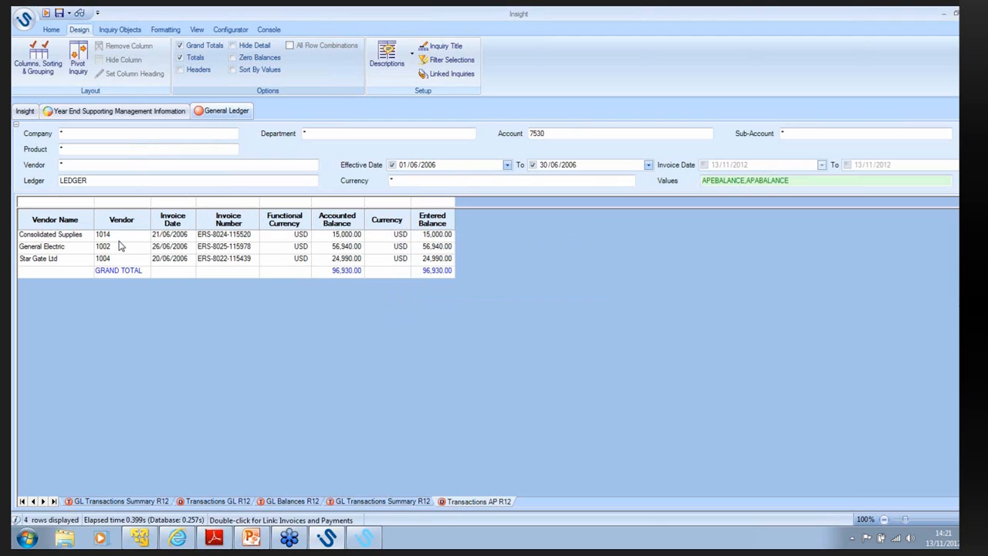
Step: Follow the link from the Consolidated Supplies invoice number to its Invoices and Payments inquiry in Accounts Payable
left_click(131, 241)
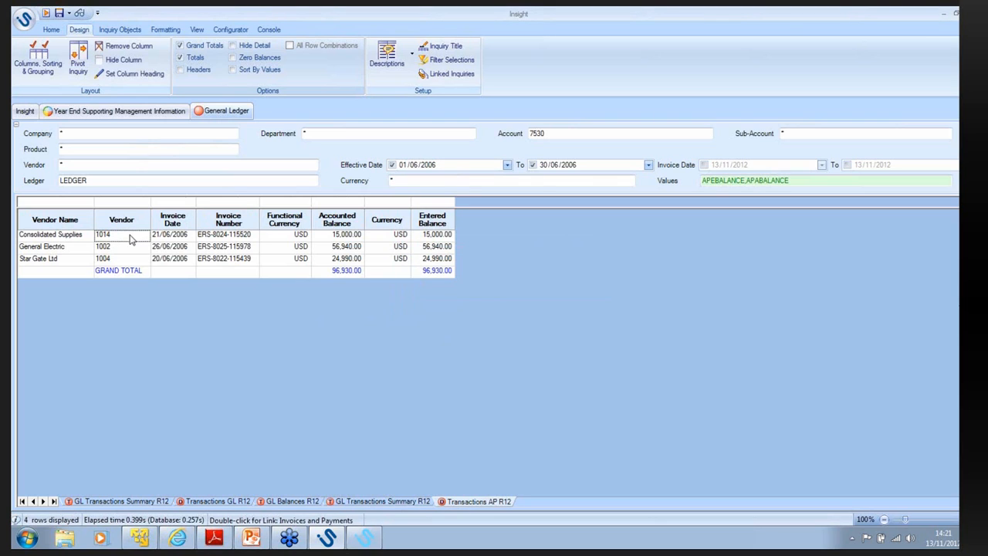
left_click(217, 237)
right_click(219, 239)
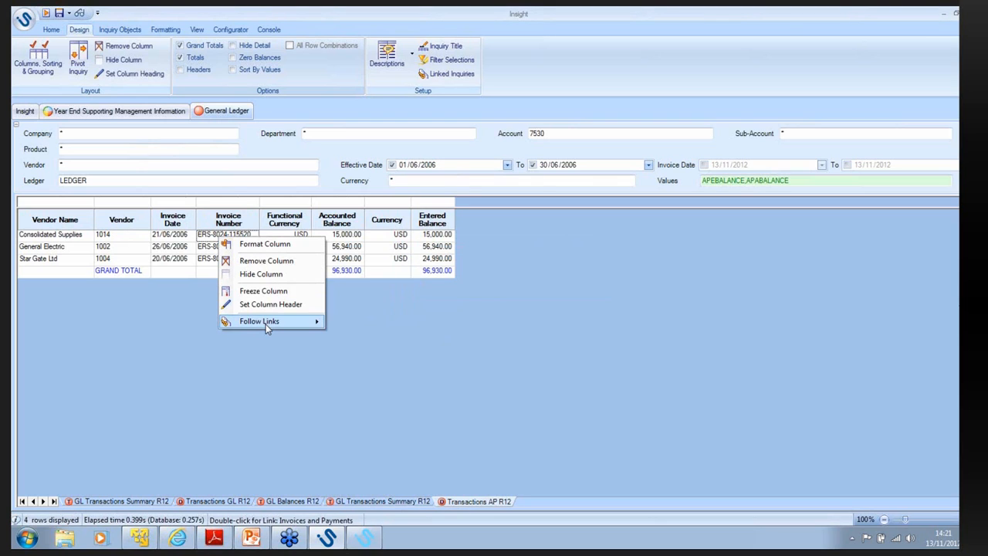
mouse_move(267, 322)
left_click(363, 327)
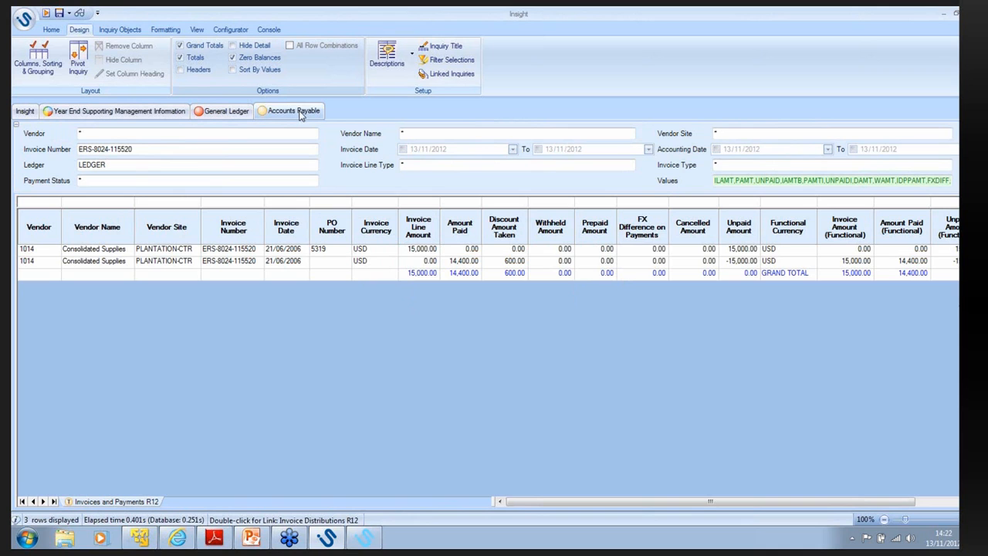
Step: Return to the GL Balances R12 inquiry in the General Ledger workbook
left_click(229, 113)
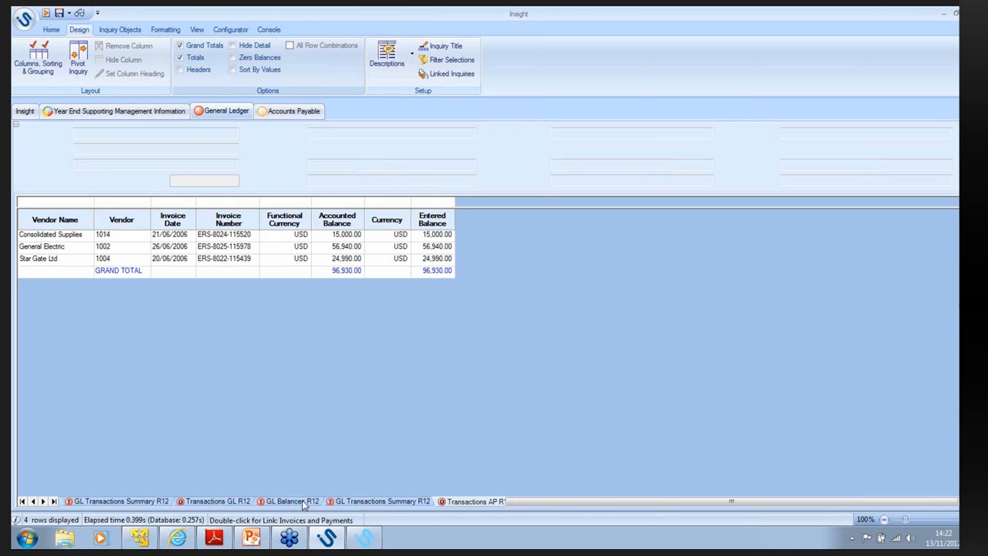
left_click(293, 501)
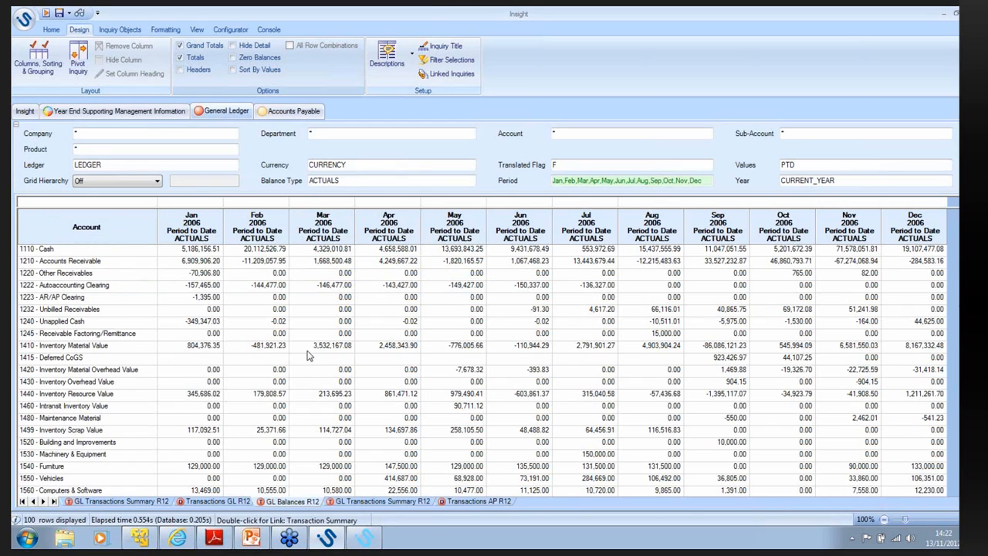
left_click(322, 349)
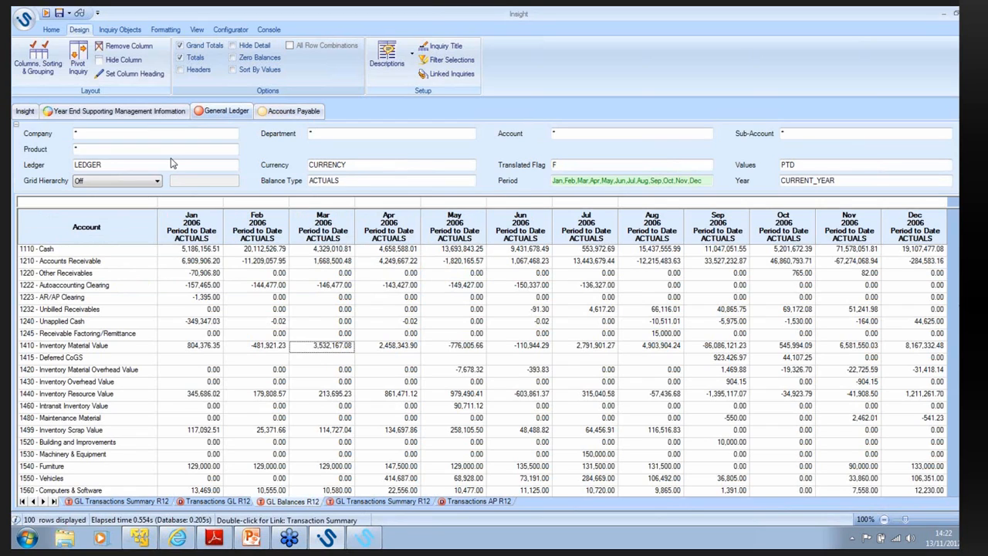
Step: Set the print options to include a cover page that also shows the date/time and logo
left_click(51, 30)
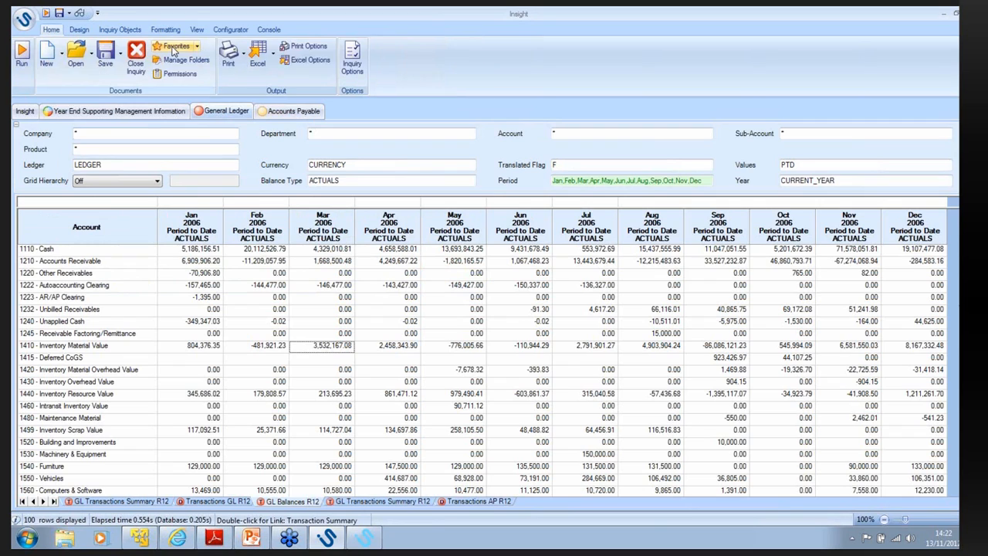
left_click(308, 45)
left_click(451, 152)
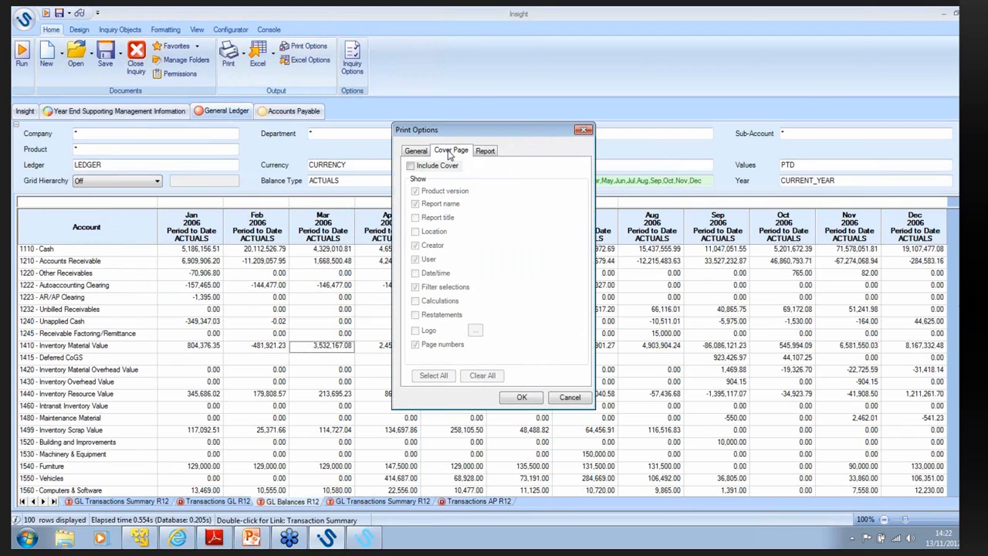
left_click(410, 166)
left_click(415, 273)
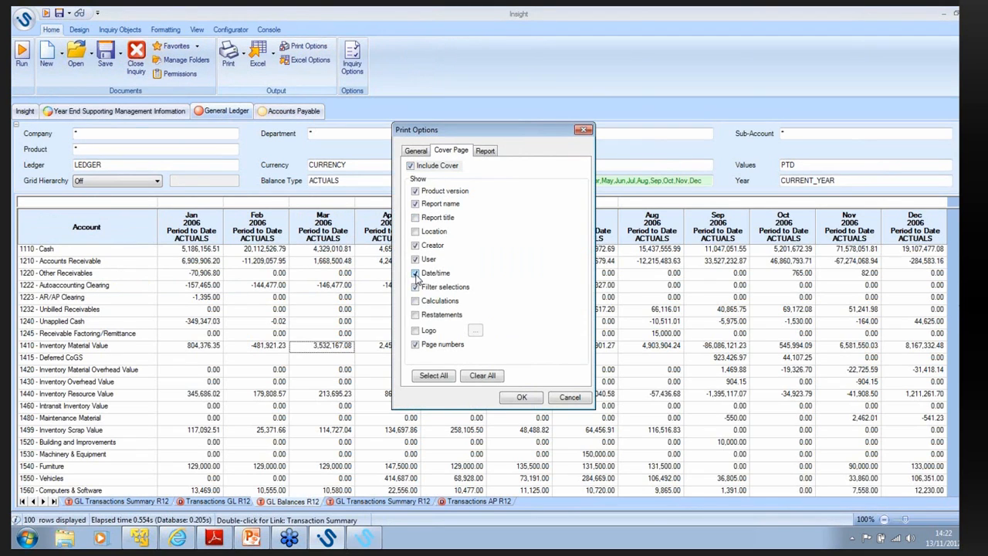
left_click(416, 331)
left_click(523, 398)
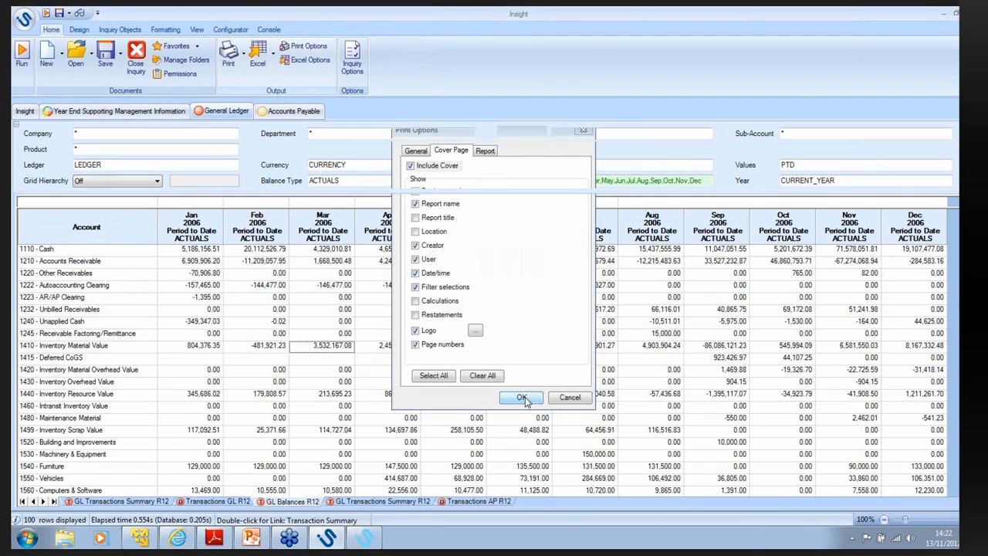
Step: Print the GL Balances R12 inquiry to PDF, look through the cover and report pages, and switch back to Insight
left_click(230, 55)
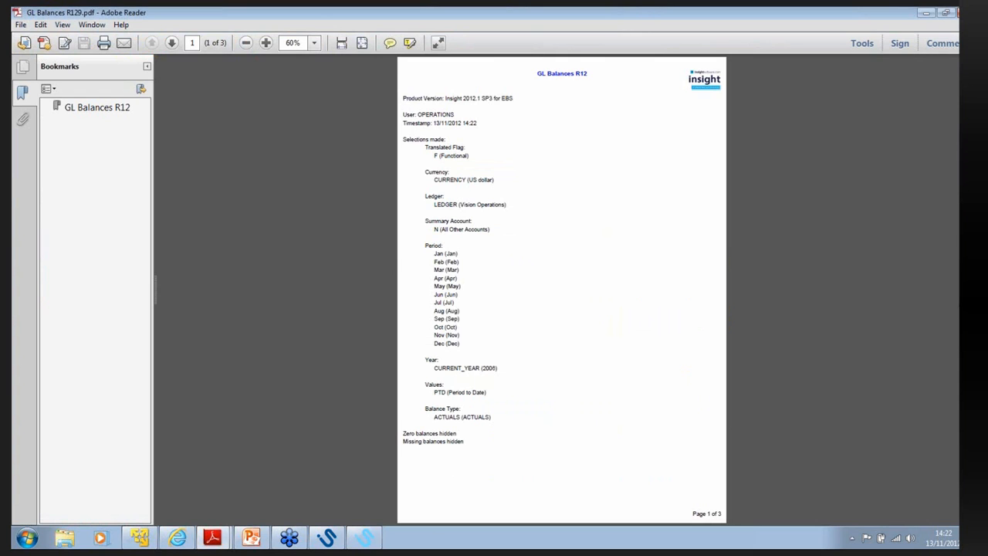
scroll(561, 290, "down", 10)
scroll(562, 290, "up", 5)
scroll(561, 290, "up", 5)
left_click(325, 538)
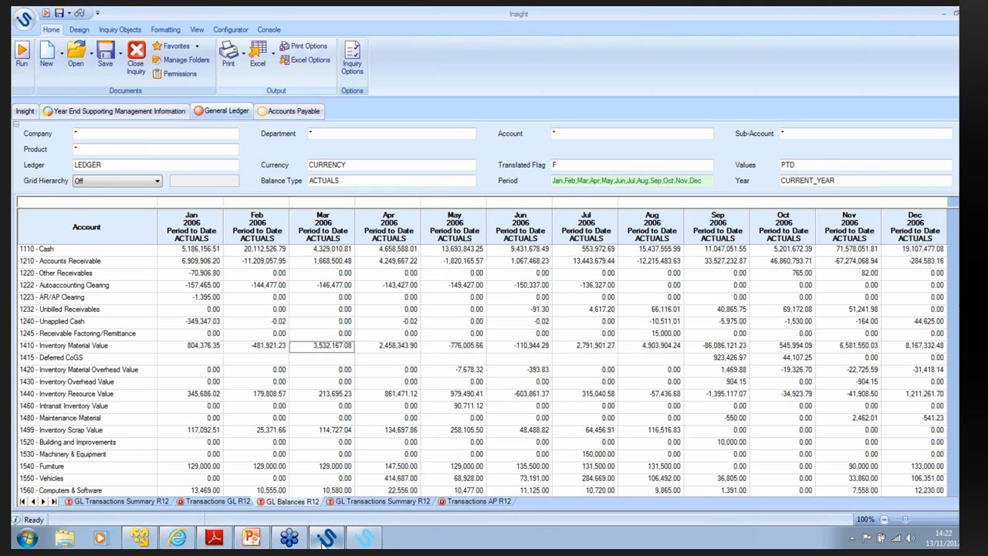
Step: Open the saved Year End P&L inquiry in the General Ledger workbook
left_click(337, 383)
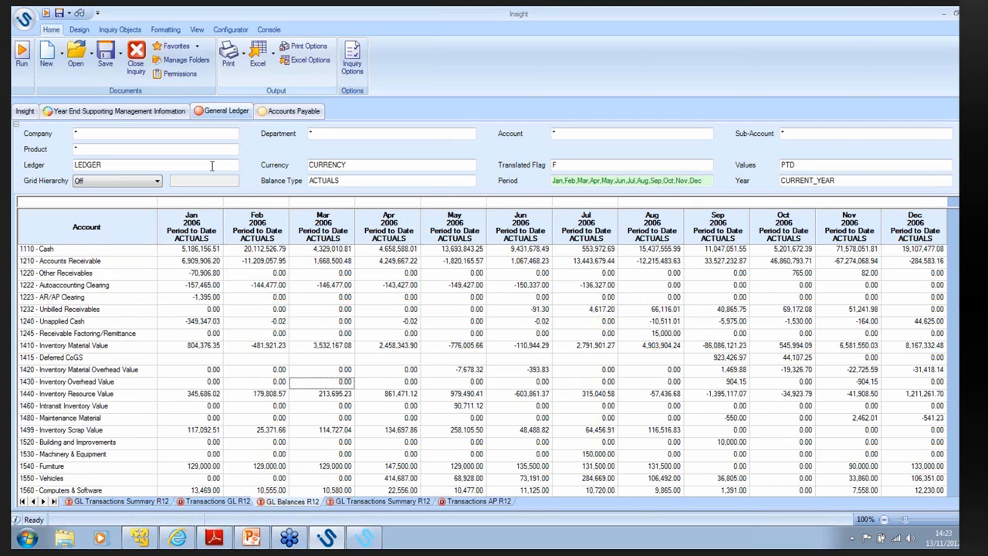
left_click(76, 66)
left_click(605, 396)
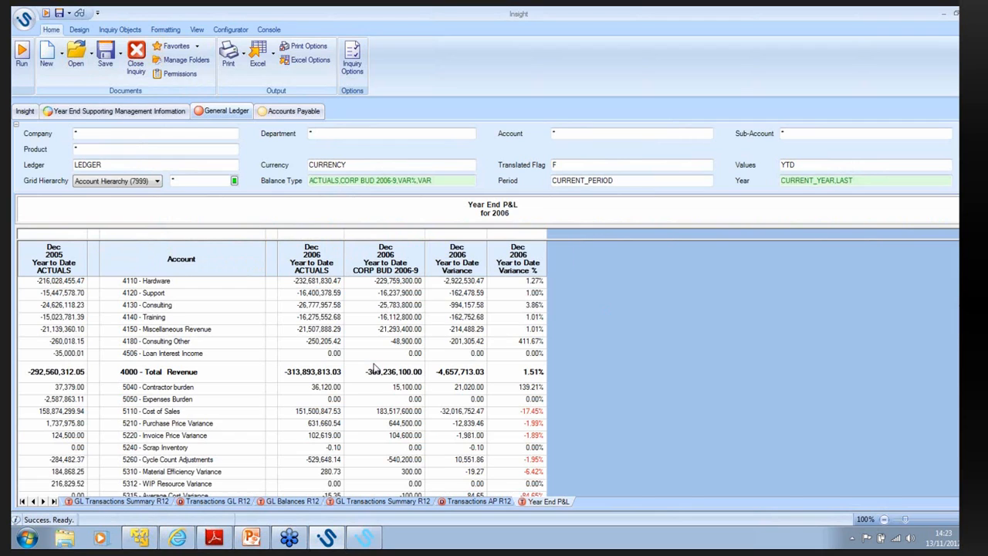
Step: Examine the structure of Account Hierarchy (7999), including the accounts under 6000 - Total Employee Expenses, and leave it unsaved
left_click(120, 29)
left_click(81, 73)
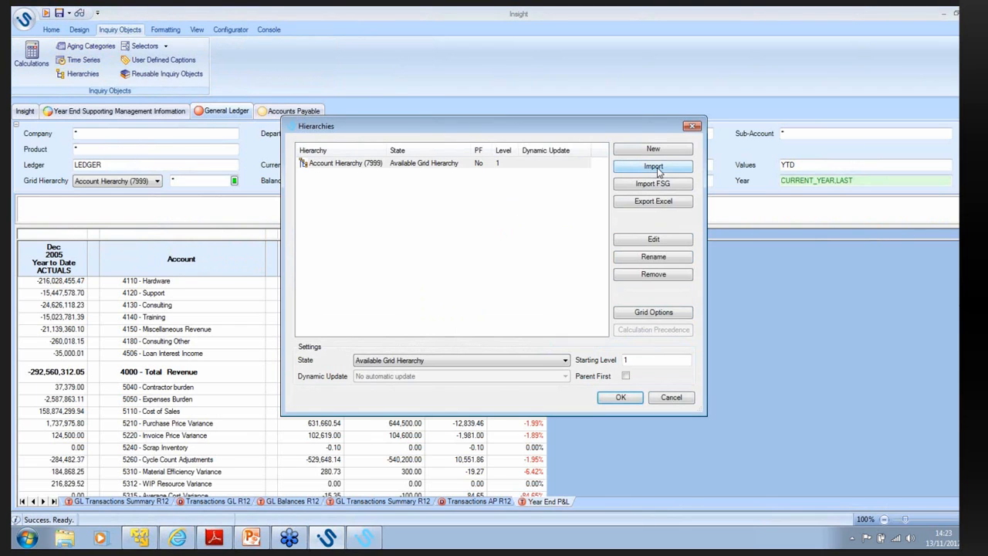
left_click(656, 239)
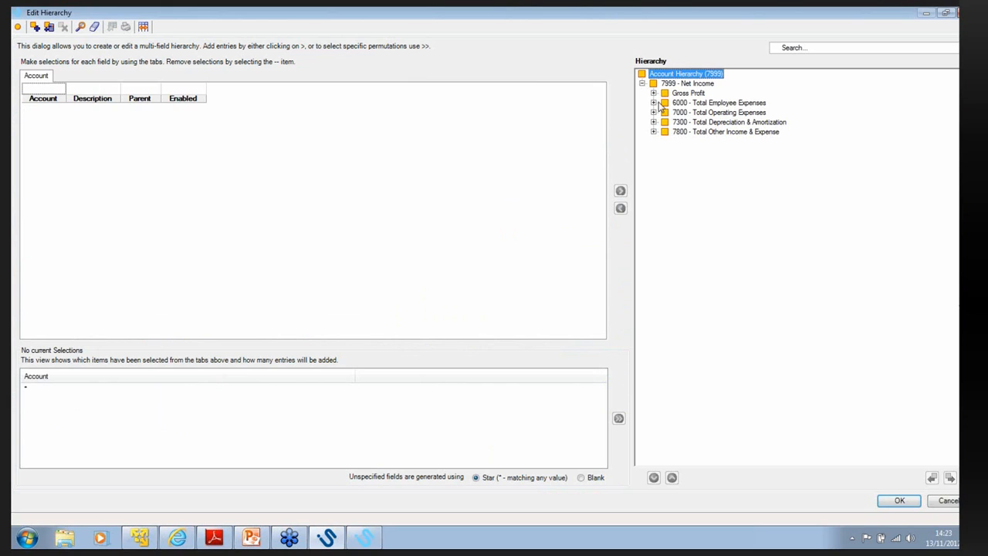
left_click(654, 103)
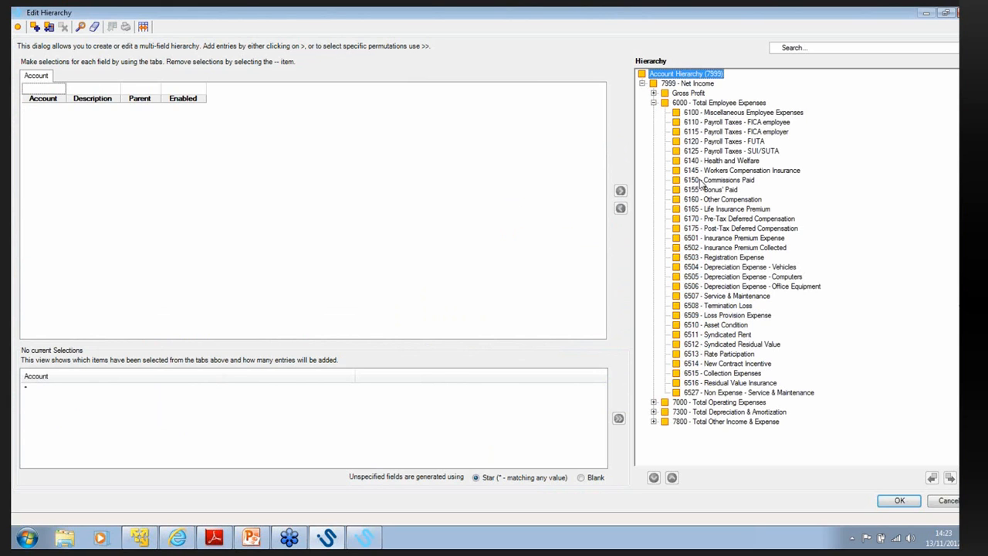
left_click(653, 102)
left_click(949, 501)
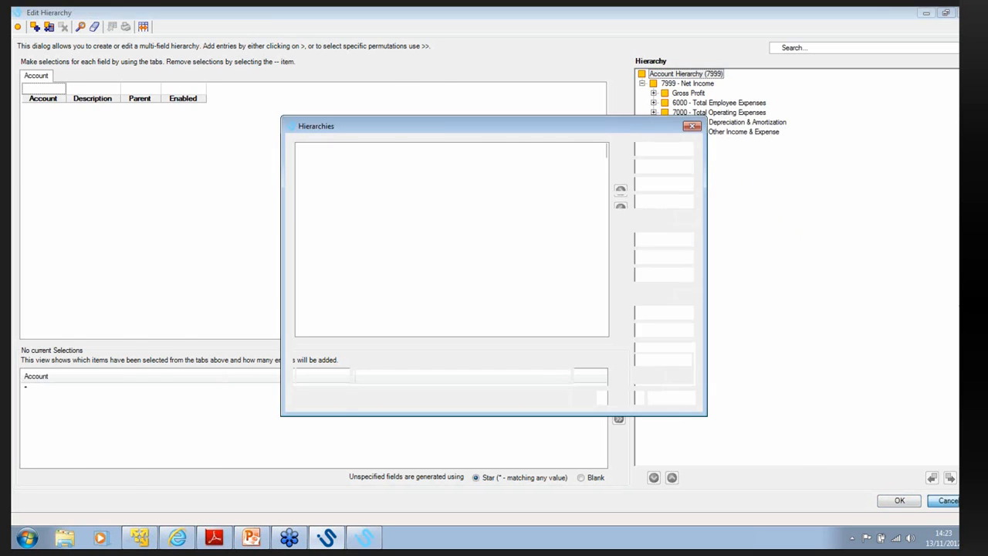
left_click(671, 398)
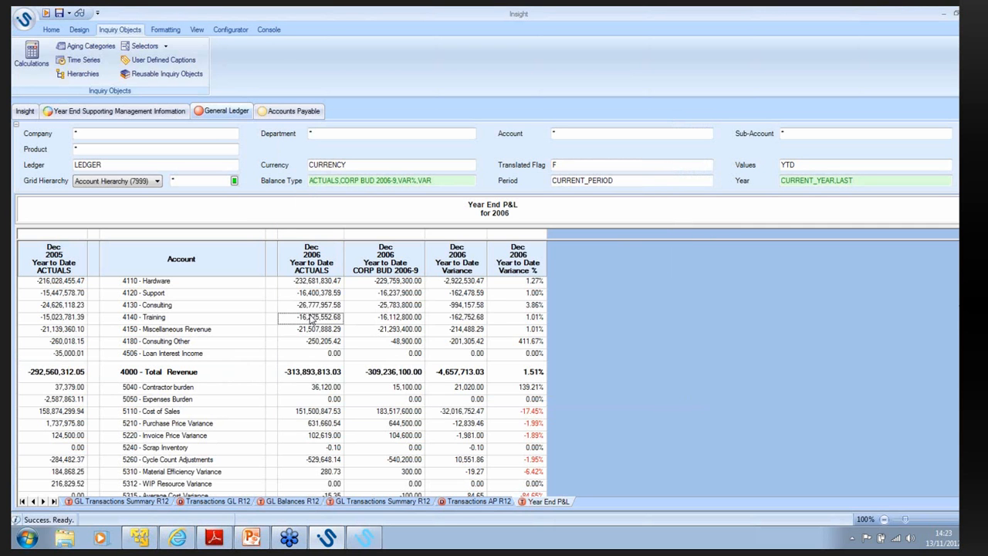
Step: Review the Year End P&L's 2006 budget and 2005 actuals columns, its revenue accounts, and the period filter
left_click(392, 317)
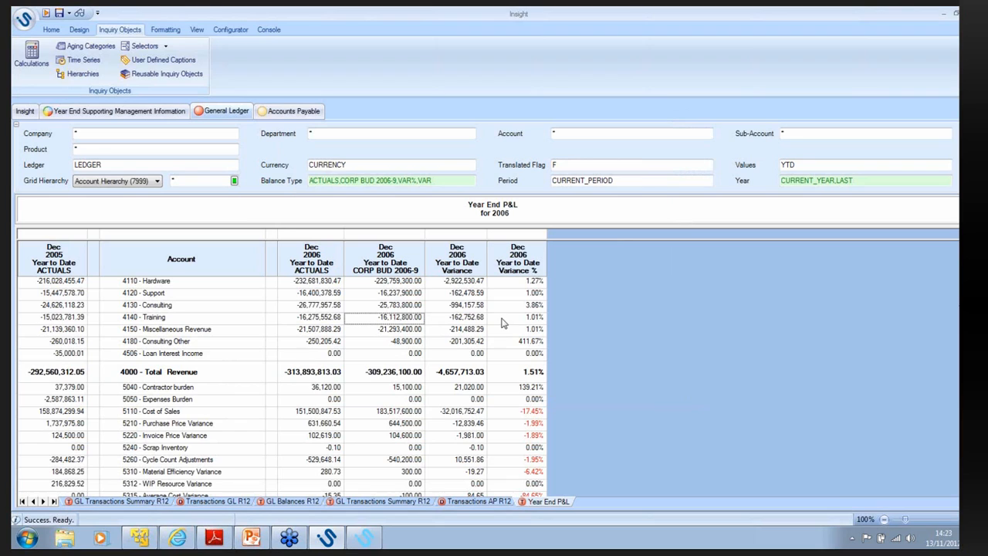
left_click(63, 317)
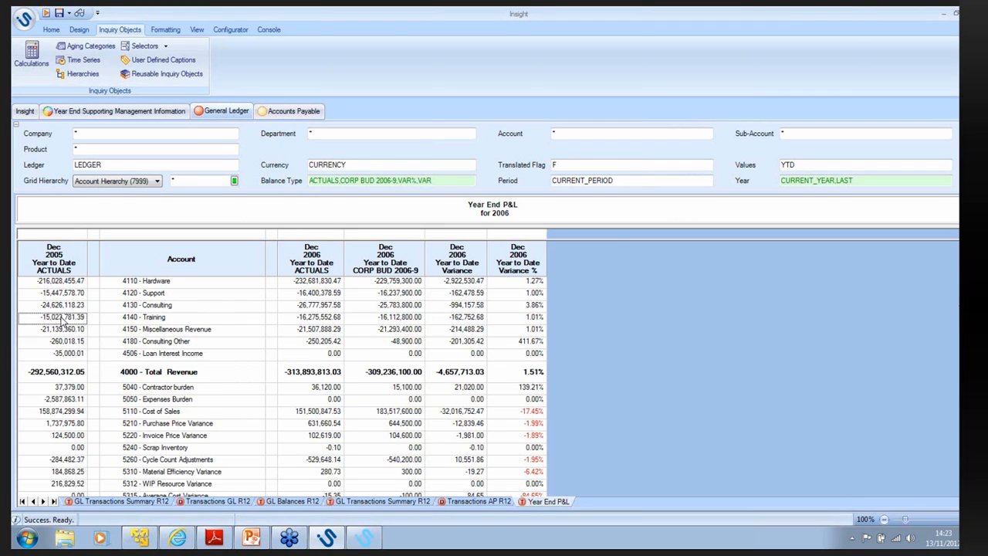
left_click(154, 330)
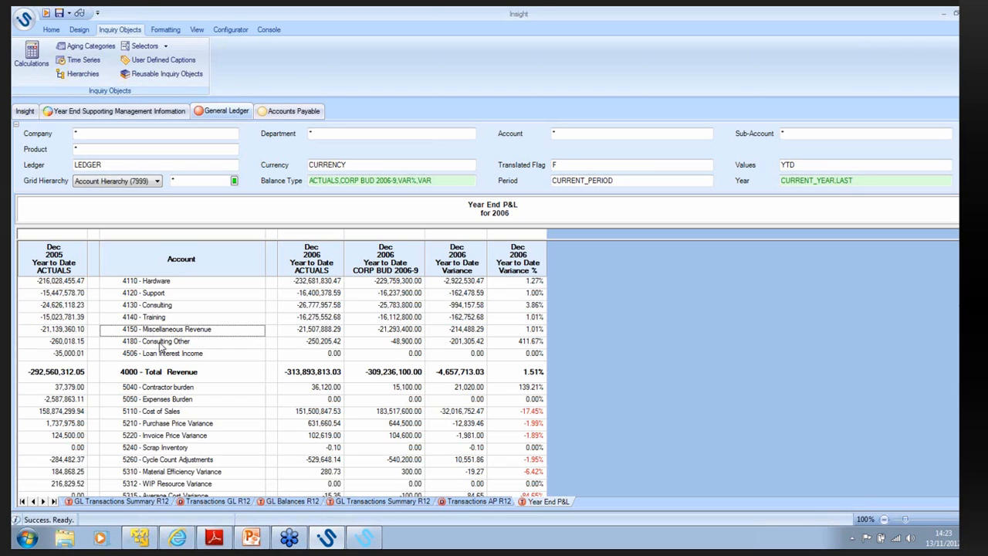
left_click(161, 342)
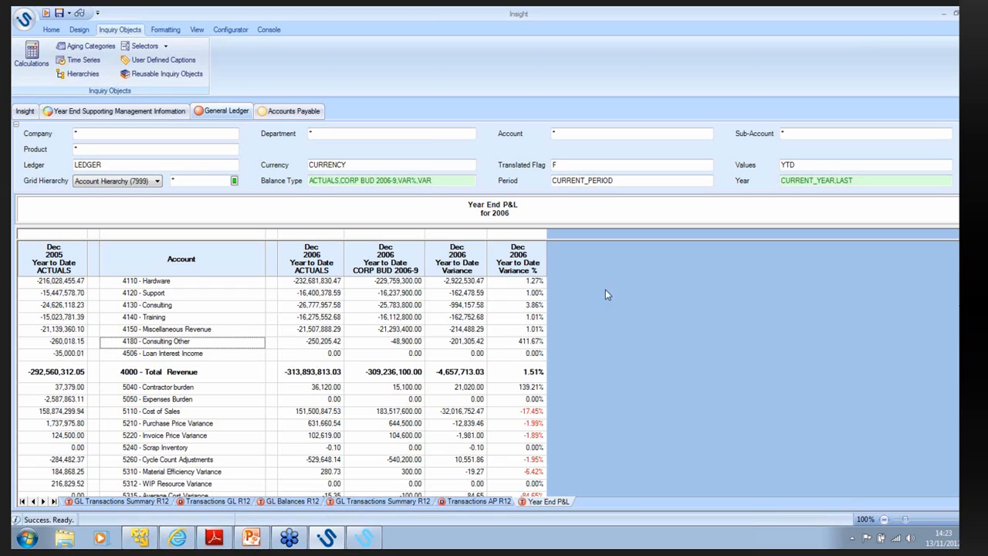
left_click(640, 181)
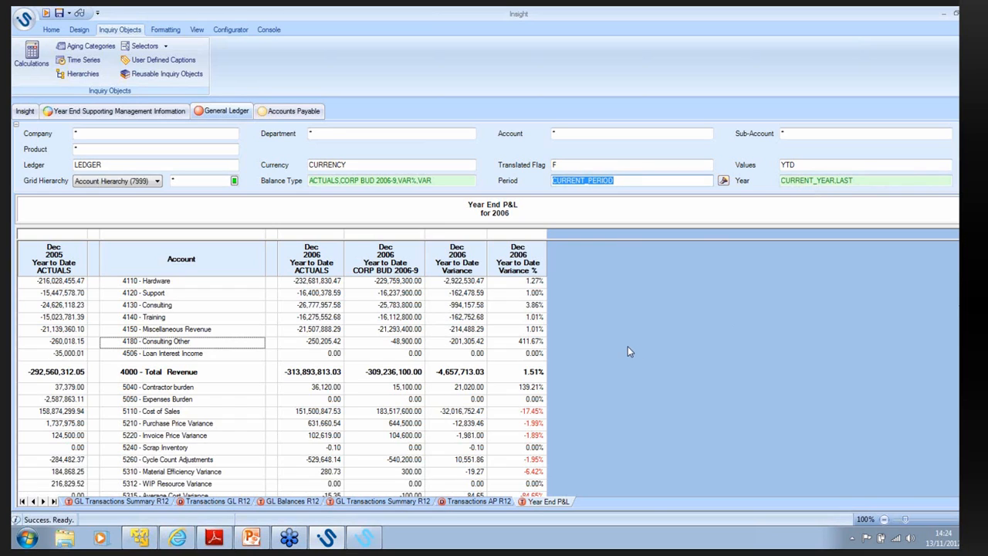
left_click(394, 341)
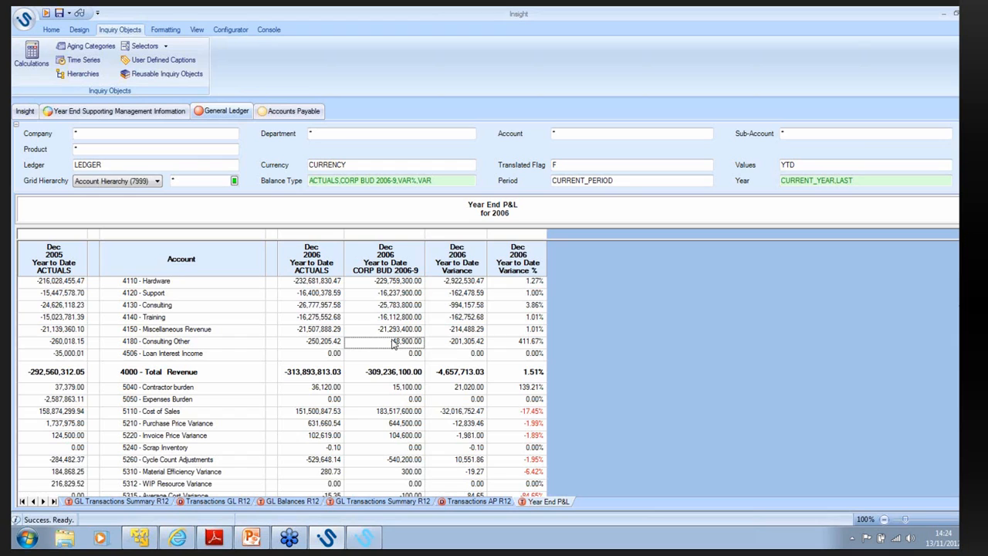
Step: Create a new GL Balances R12 inquiry in the General Ledger workbook
left_click(51, 30)
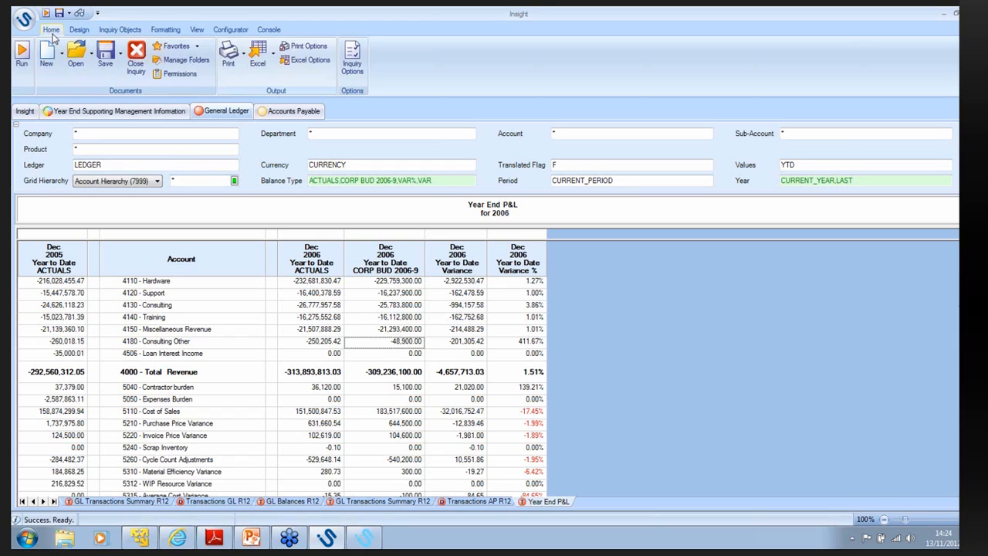
left_click(48, 56)
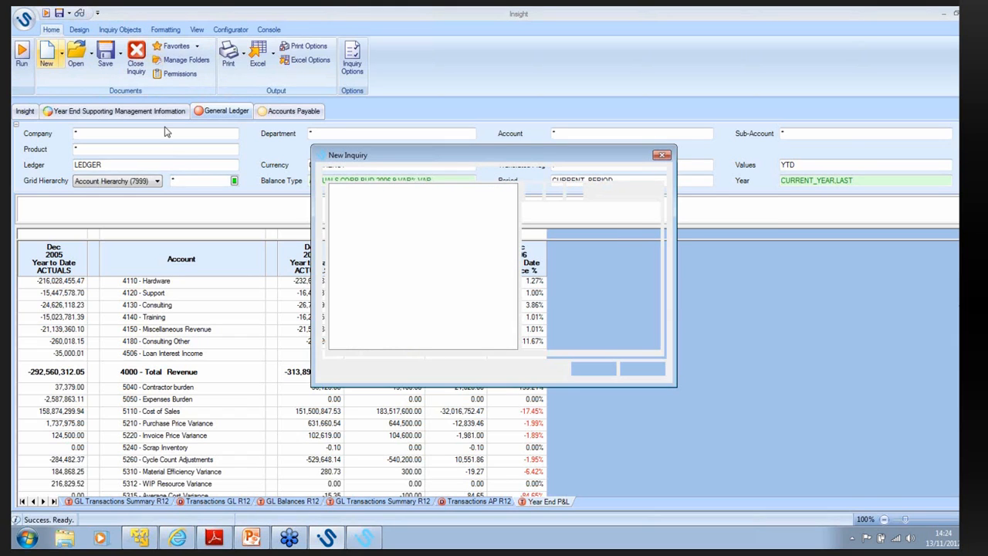
left_click(367, 210)
left_click(595, 368)
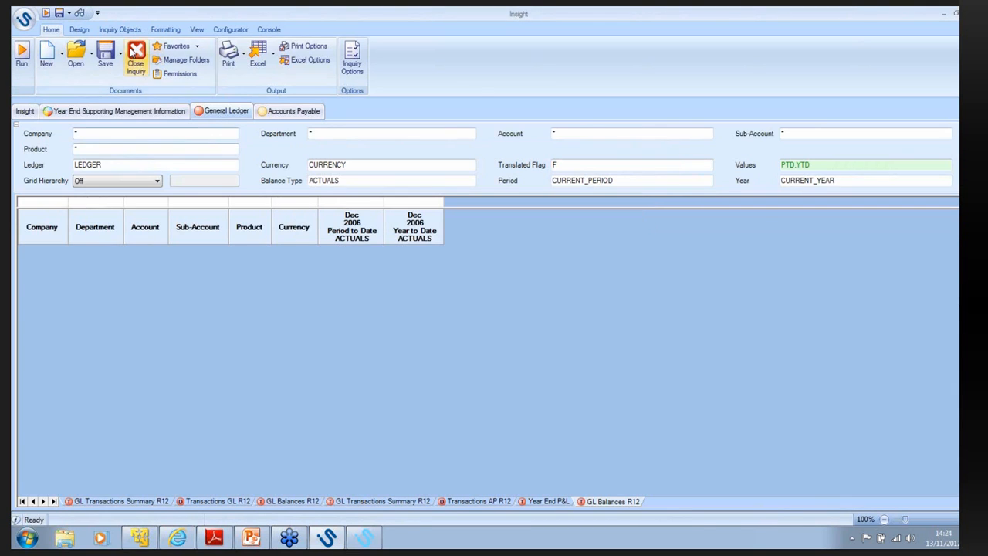
Step: Import the Balance Sheet FSG row set with its row formats as a hierarchy for the new inquiry
left_click(120, 30)
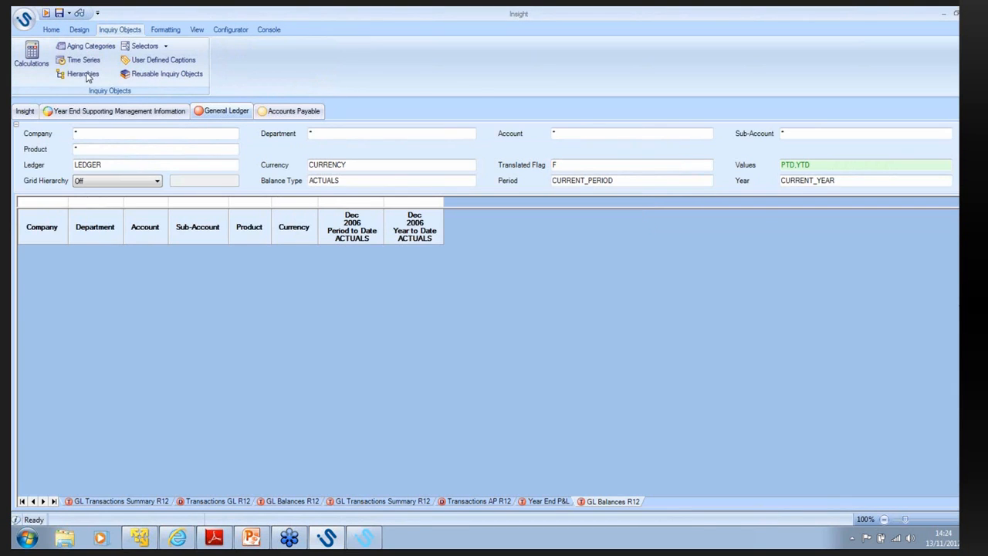
left_click(83, 74)
left_click(638, 185)
left_click(342, 196)
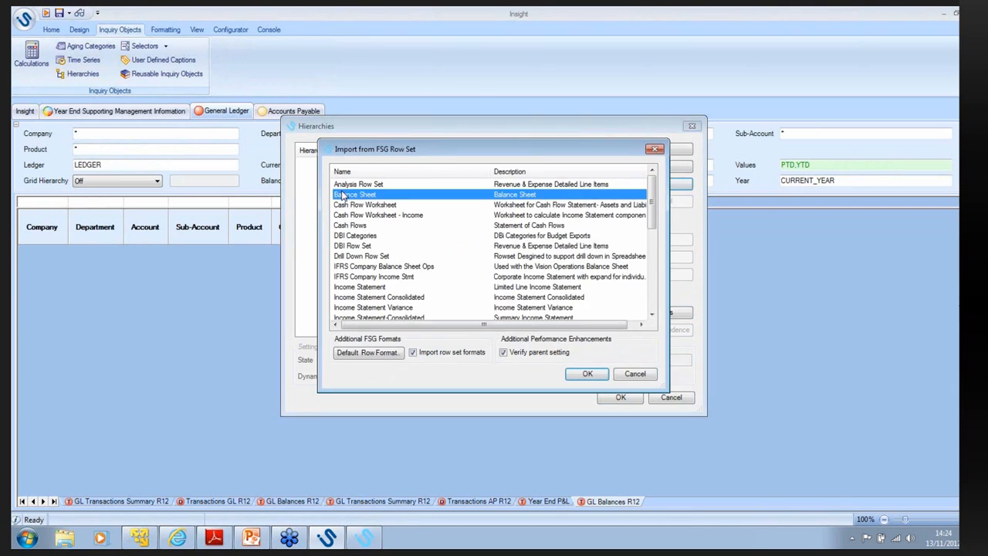
left_click(586, 373)
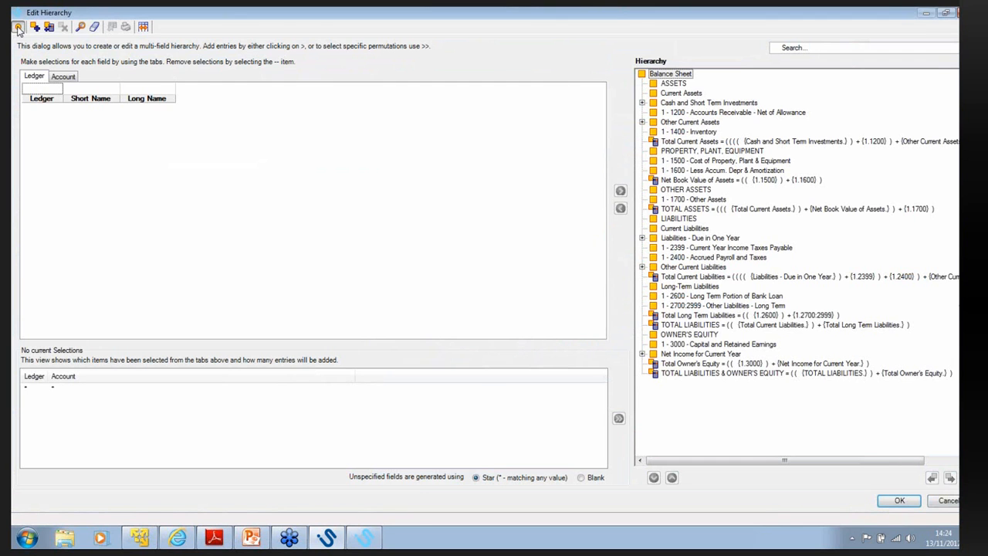
Step: Move the Account field ahead of Ledger in the Balance Sheet hierarchy and accept the hierarchy
left_click(18, 28)
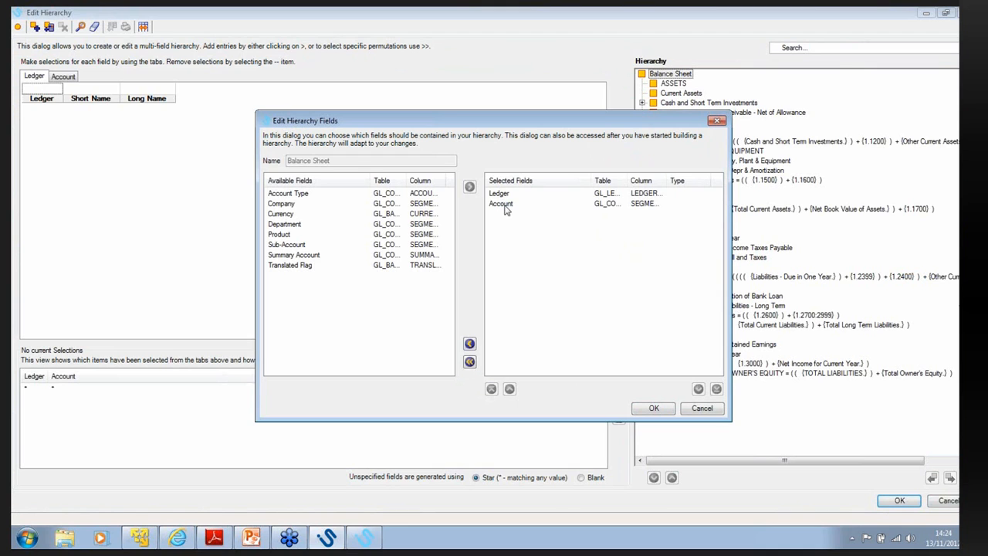
left_click(501, 203)
left_click(491, 388)
left_click(654, 408)
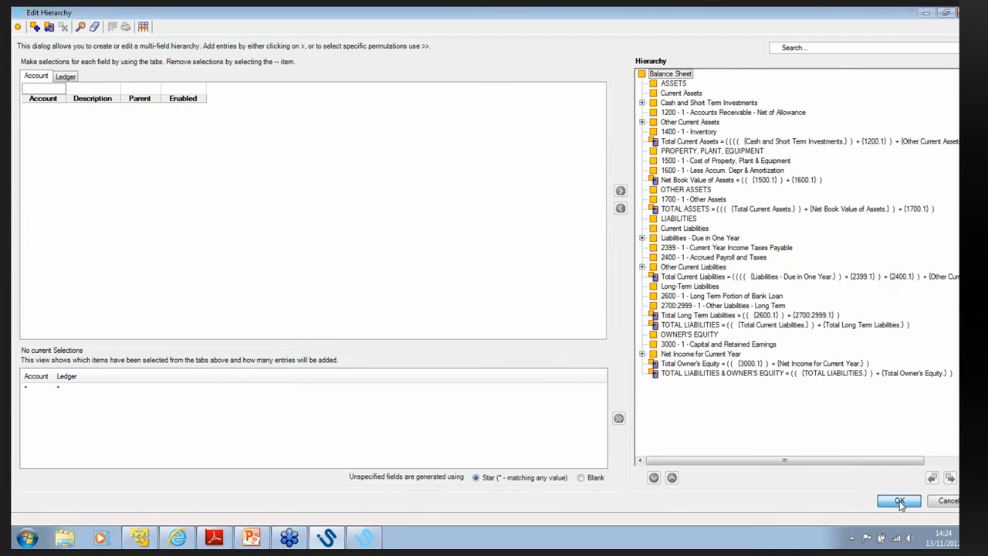
left_click(900, 500)
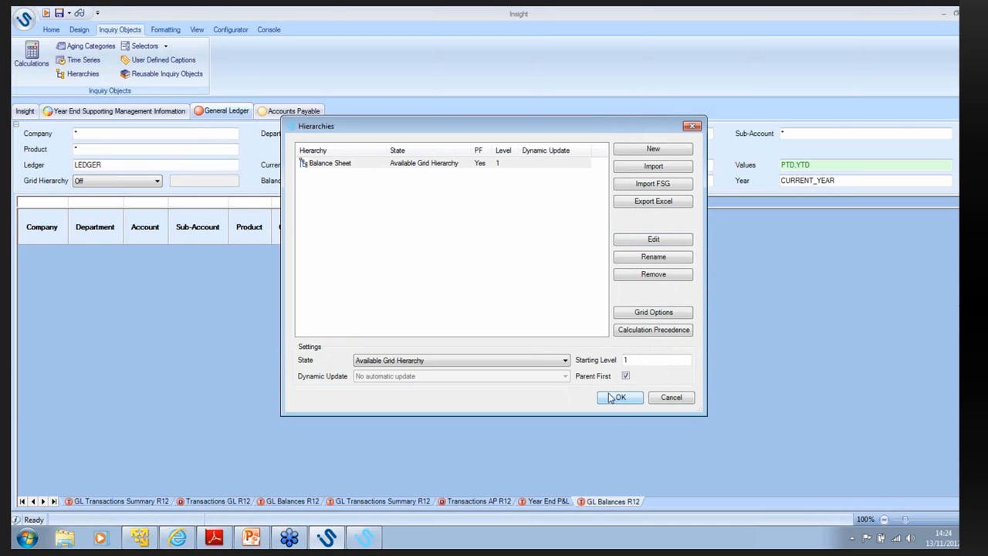
left_click(619, 396)
Step: Set the grid hierarchy to Balance Sheet and restrict the inquiry's values to YTD
left_click(97, 180)
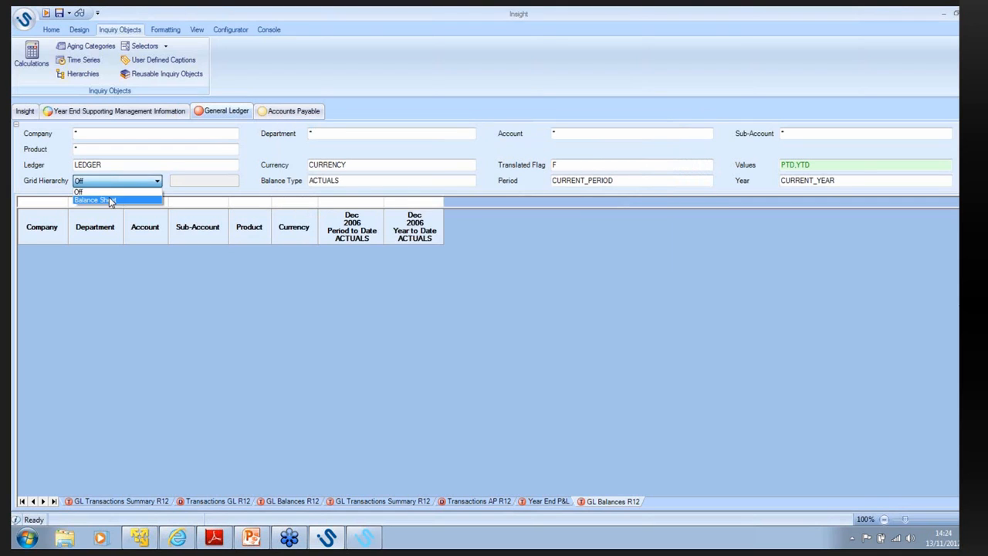
left_click(111, 202)
left_click(503, 326)
left_click(820, 165)
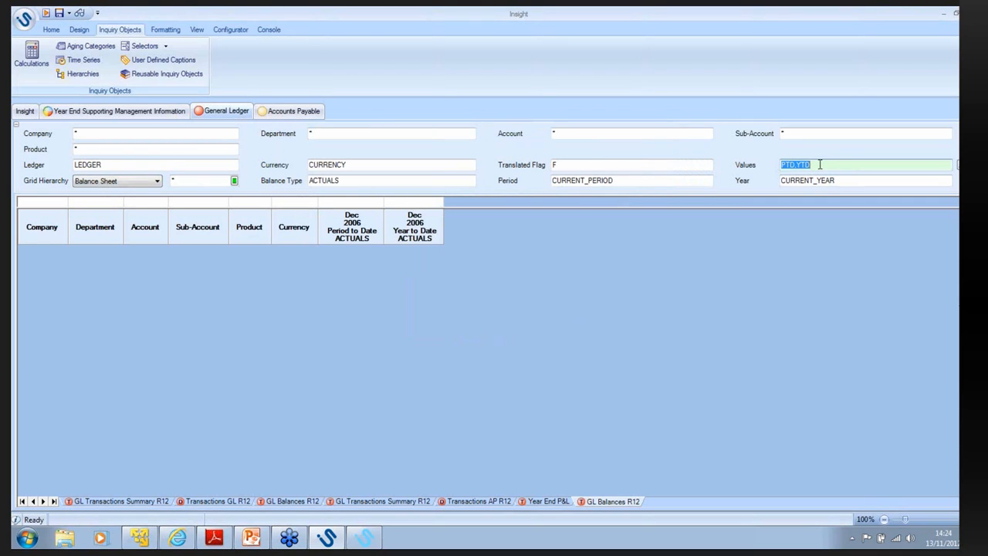
type("YTD")
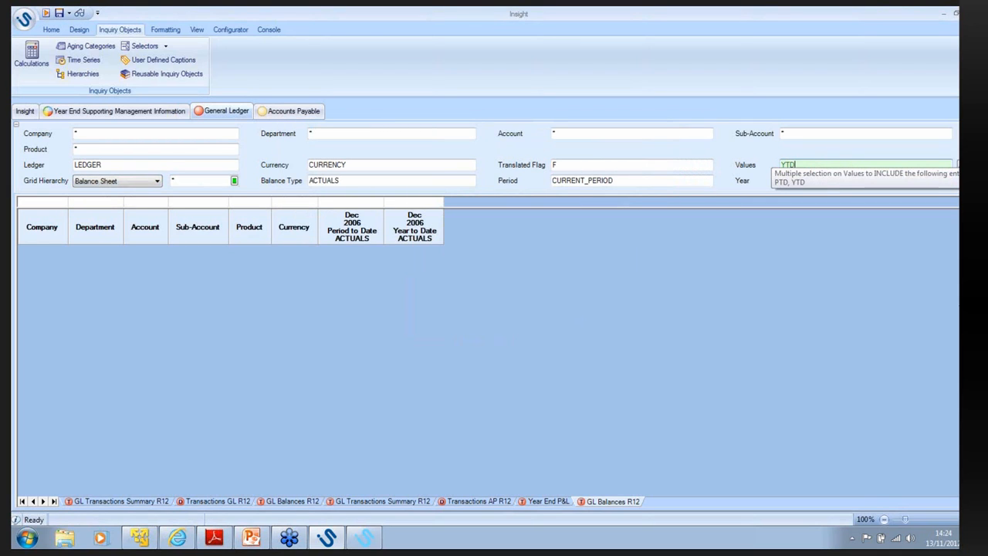
Step: Add the LAST selector to the Year filter alongside CURRENT_YEAR
left_click(664, 179)
left_click(958, 181)
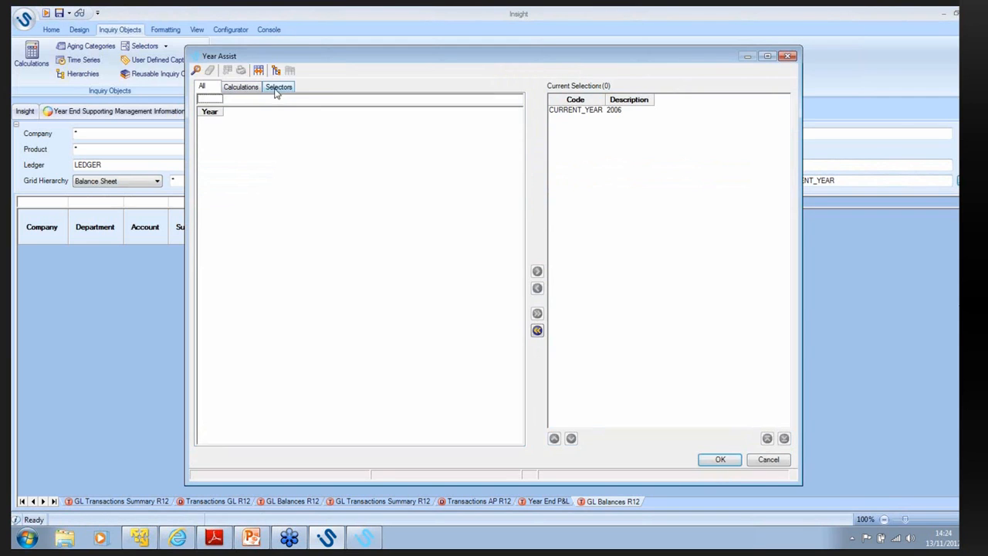
left_click(279, 85)
left_click(207, 145)
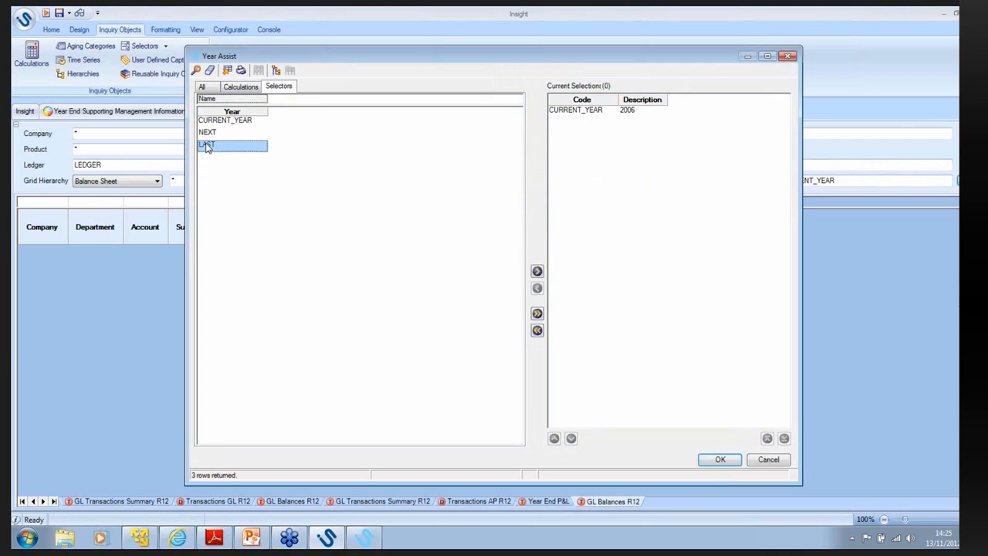
double_click(207, 146)
left_click(720, 460)
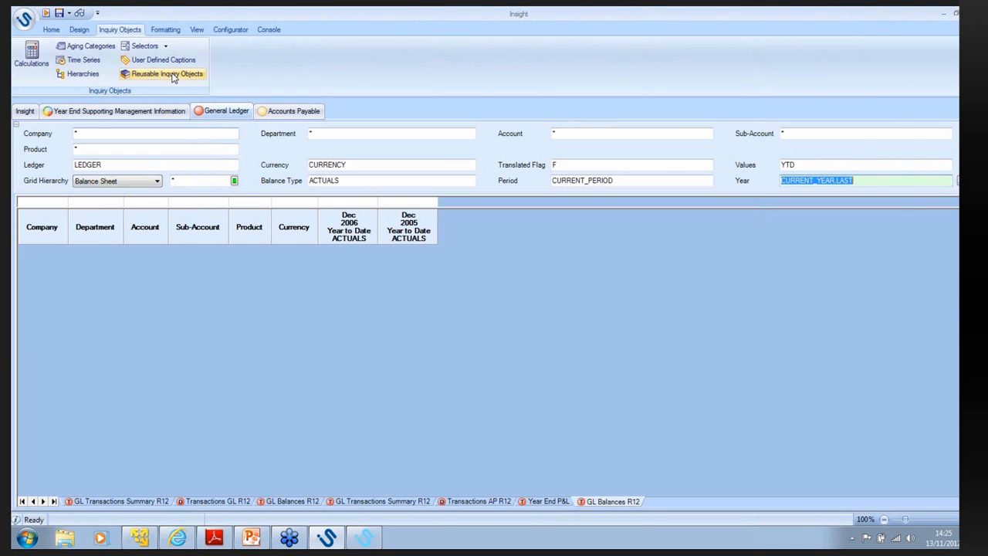
Step: Remove the Company, Department, Sub-Account, Product and Currency columns from the inquiry's displayed columns
left_click(78, 30)
left_click(60, 64)
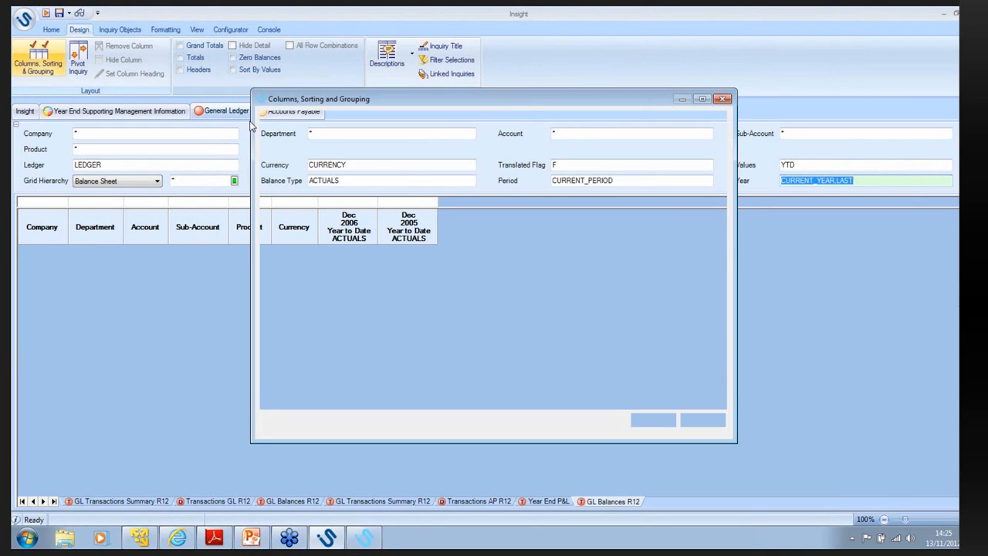
double_click(486, 150)
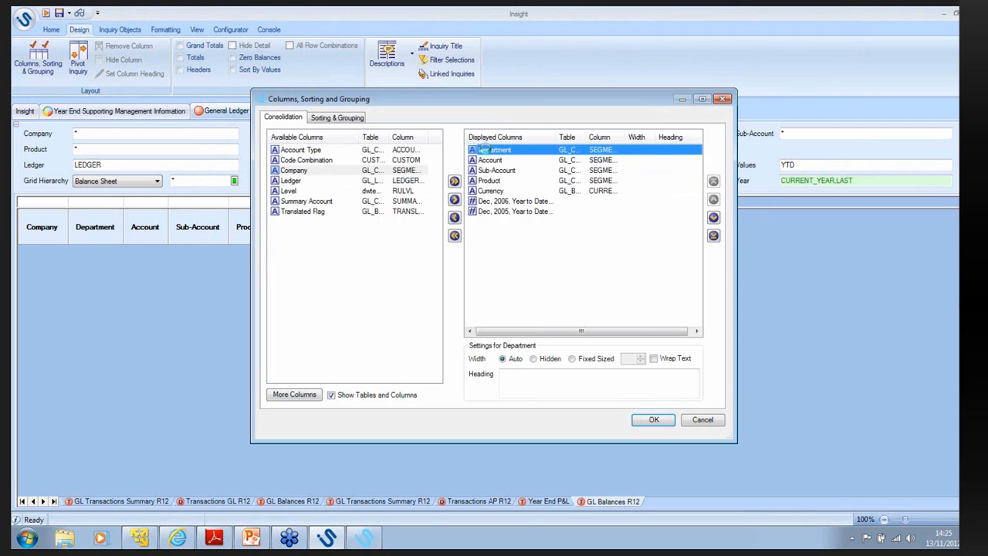
double_click(486, 149)
double_click(488, 160)
double_click(488, 159)
double_click(488, 160)
Step: Add Ledger to the displayed columns as a hidden column and apply the layout
double_click(291, 190)
left_click(533, 359)
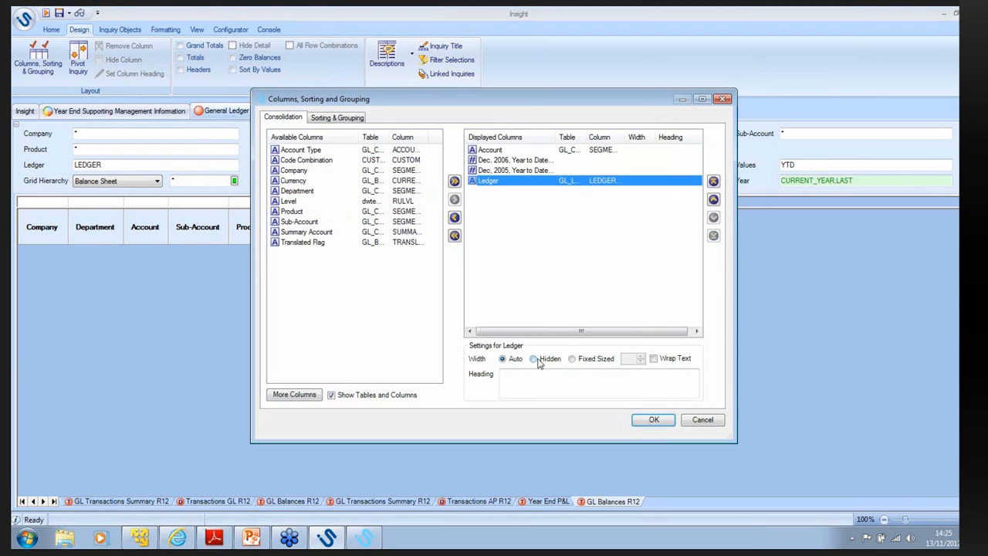
left_click(651, 420)
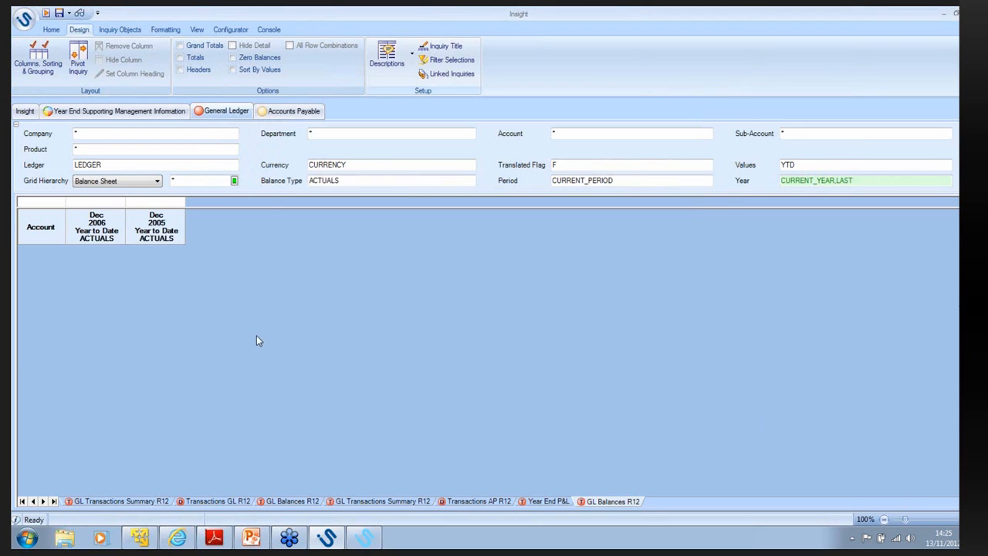
Step: Place the Dec 2005 column before Account and run the balance sheet inquiry
left_click_drag(173, 242, 30, 231)
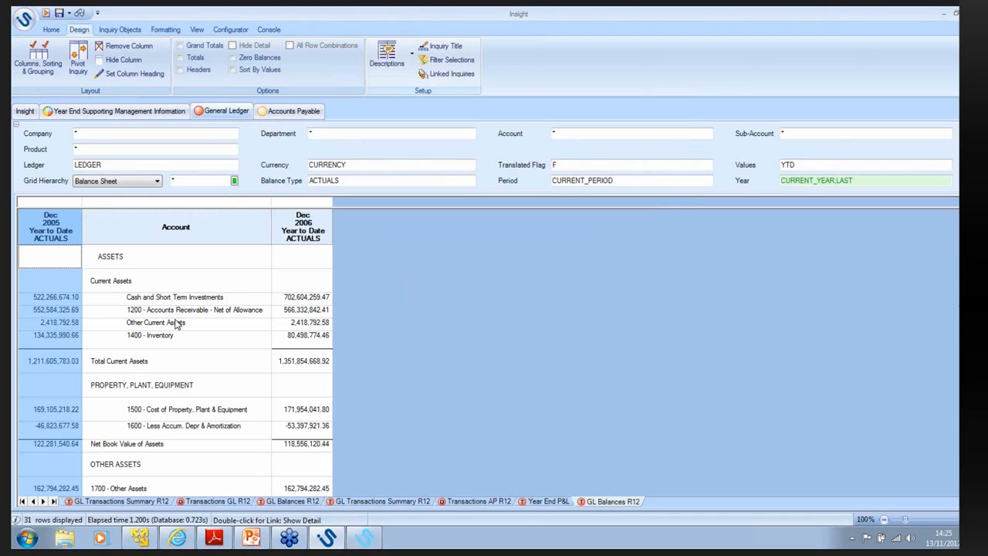
left_click(176, 325)
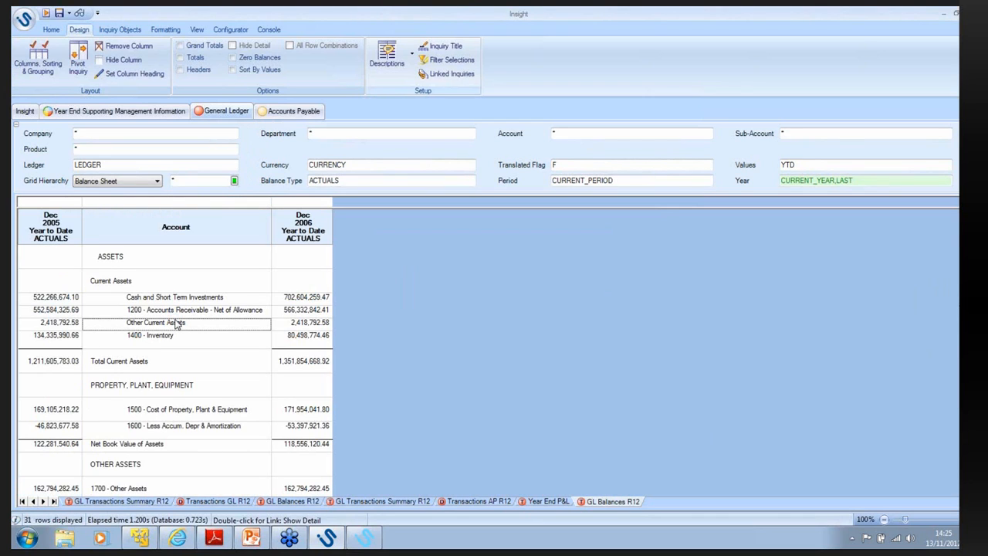
left_click(298, 327)
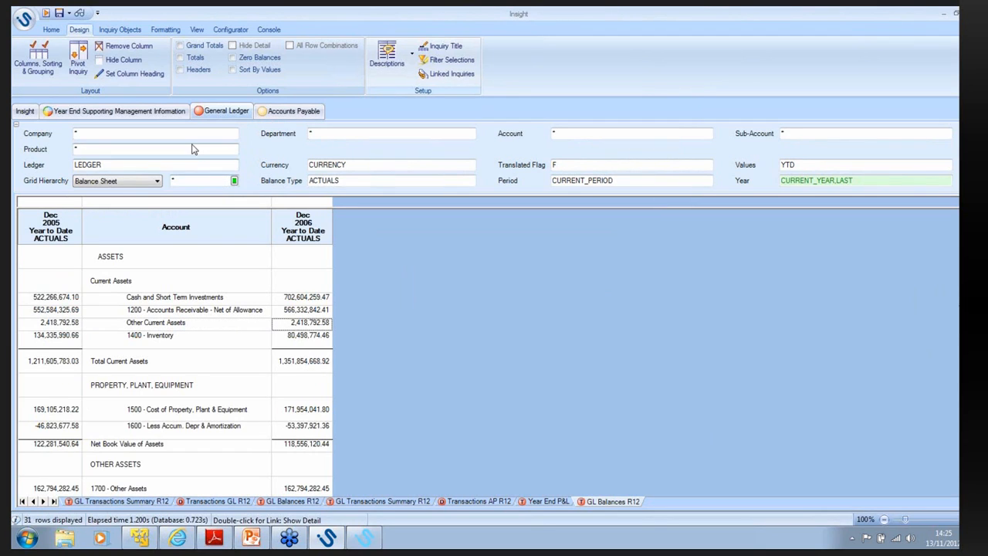
Step: Activate the YRMOV Yearly Movement calculation and compare total assets with total liabilities and owner's equity
left_click(115, 31)
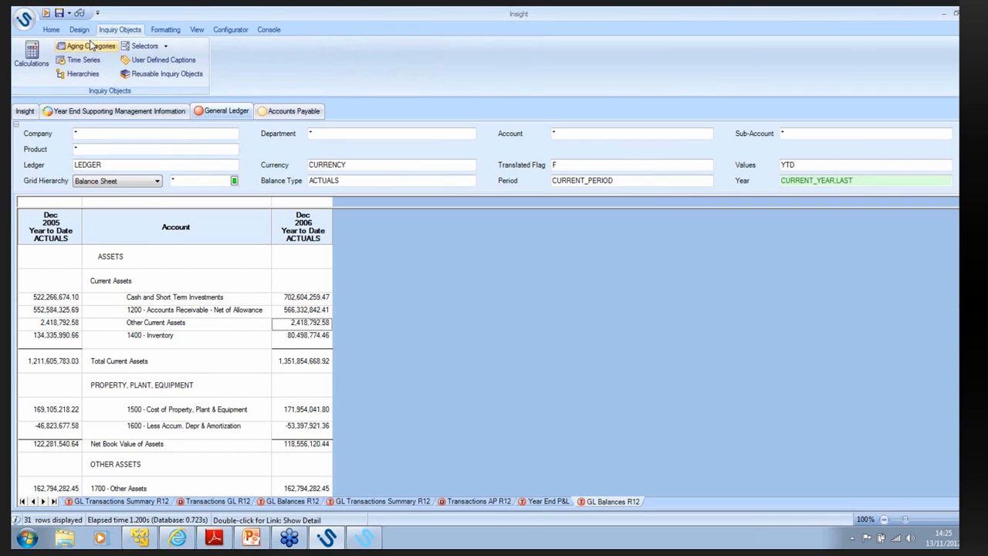
left_click(34, 52)
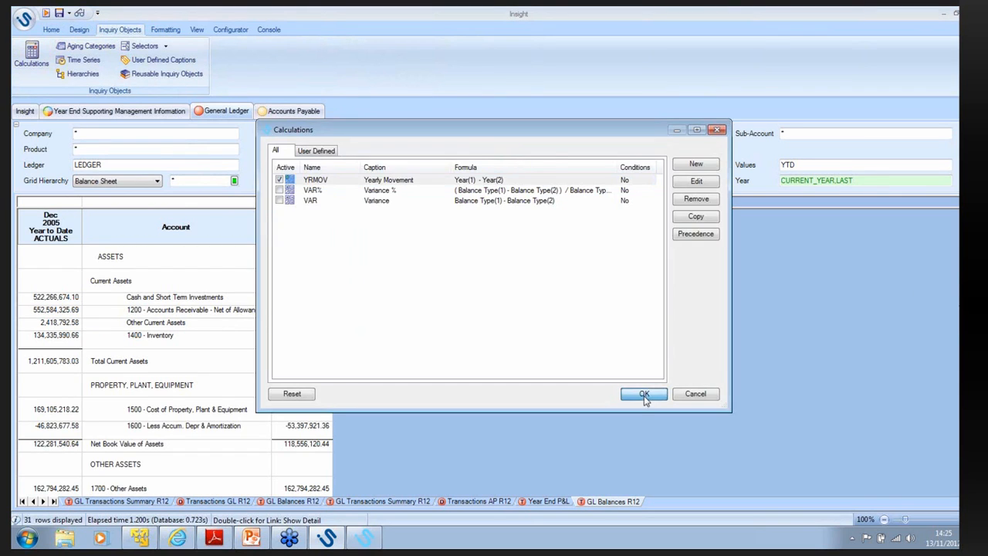
left_click(643, 395)
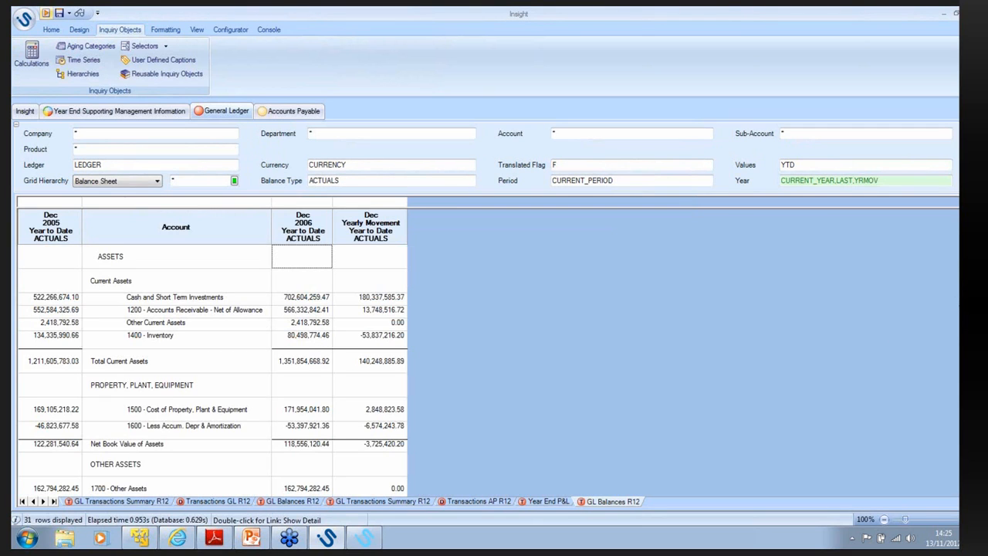
scroll(212, 368, "down", 3)
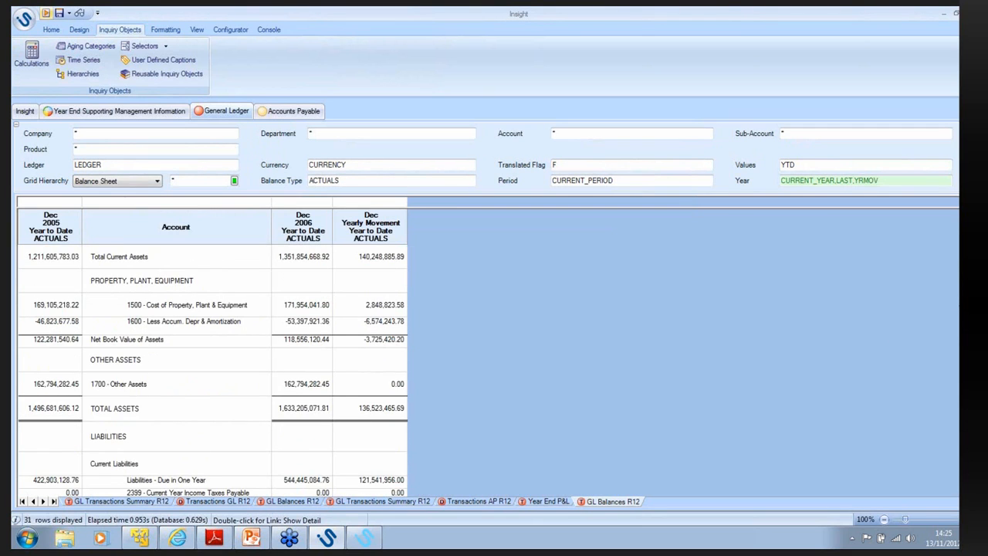
scroll(212, 383, "up", 1)
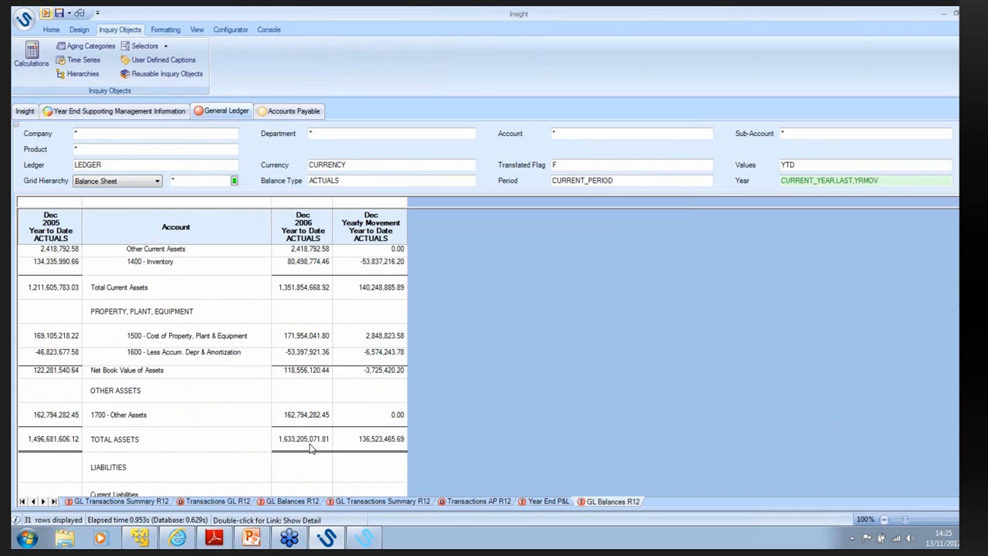
scroll(370, 522, "down", 8)
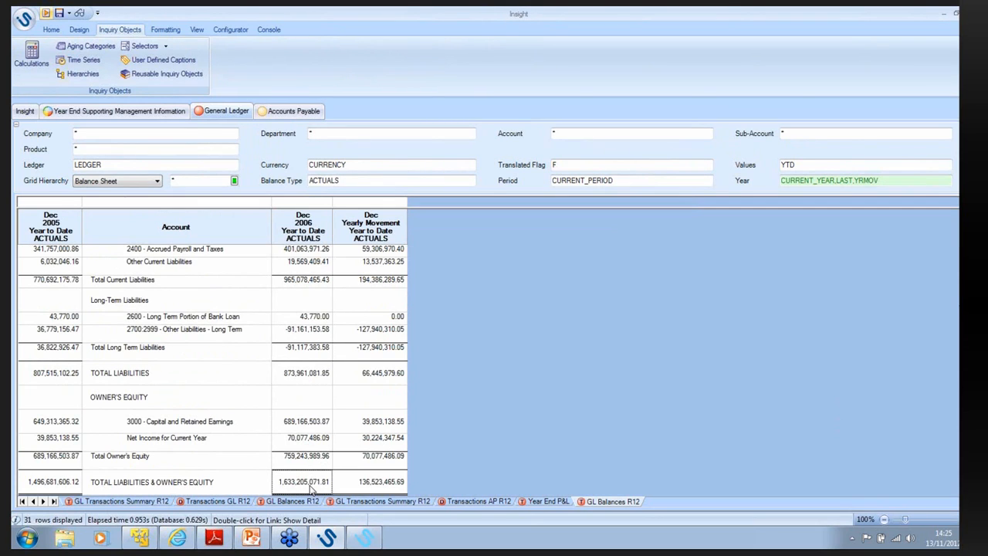
left_click(69, 13)
left_click(85, 39)
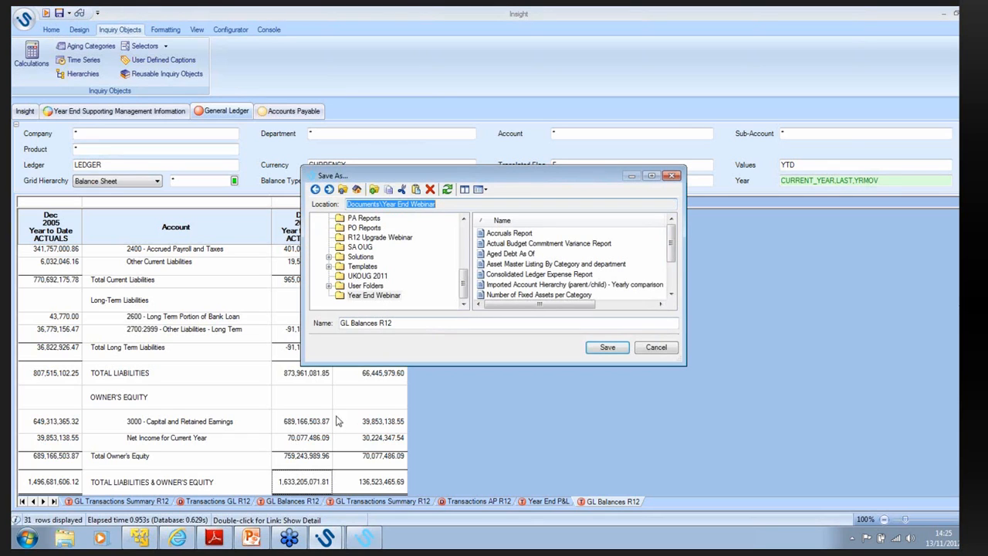
left_click(655, 349)
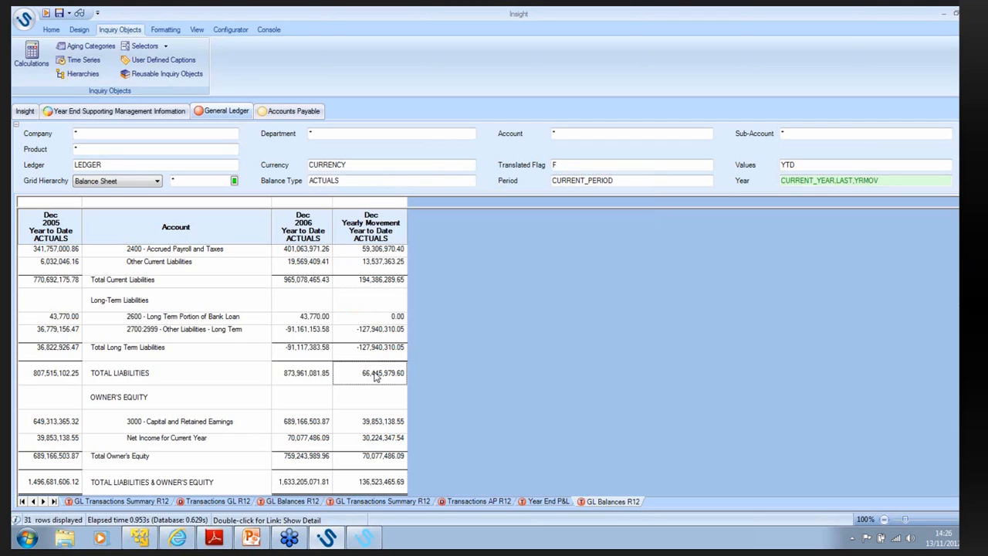
left_click(618, 179)
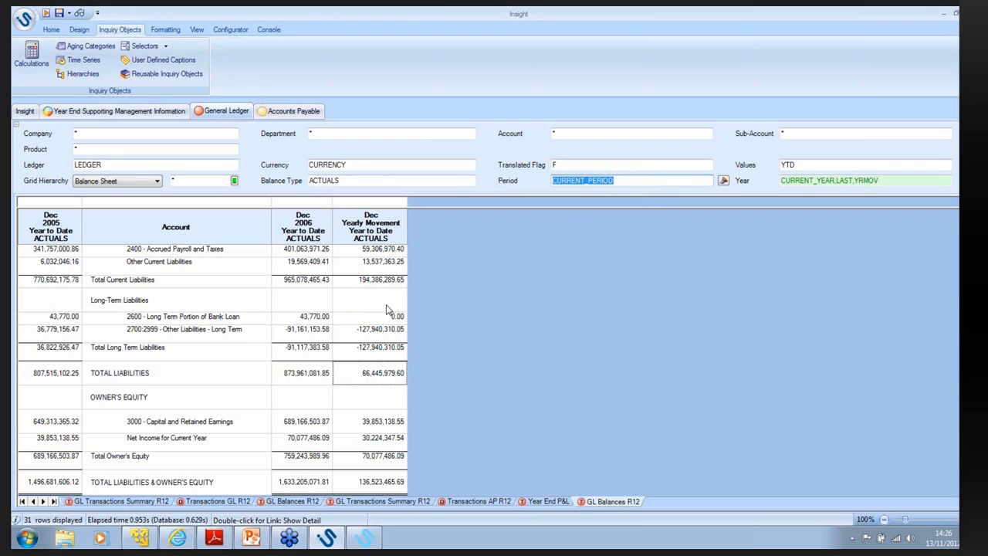
left_click(310, 376)
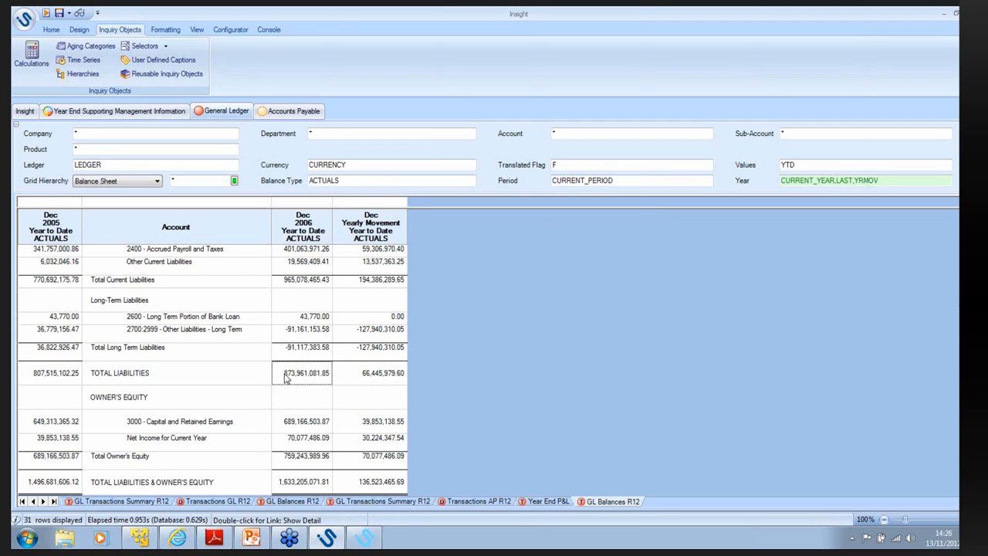
left_click(178, 374)
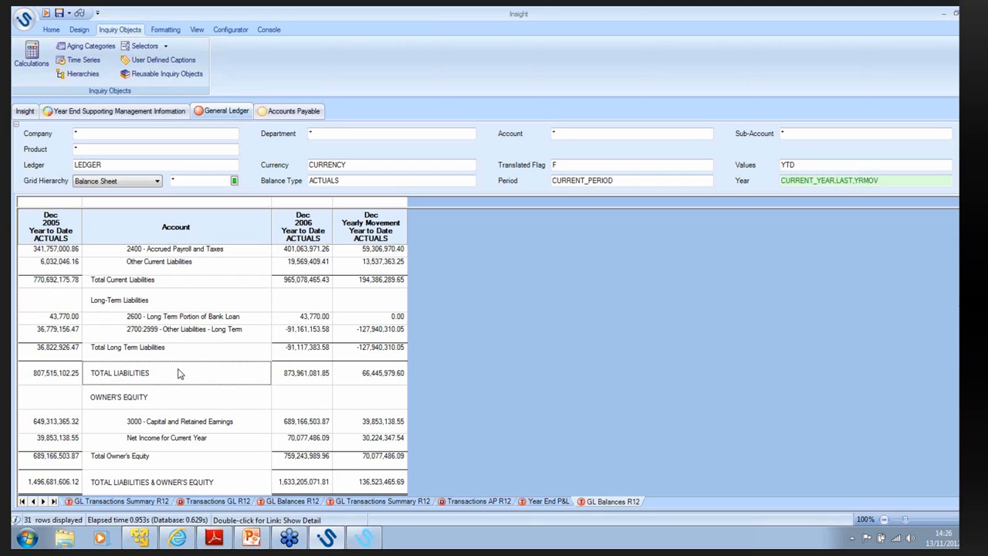
left_click(228, 358)
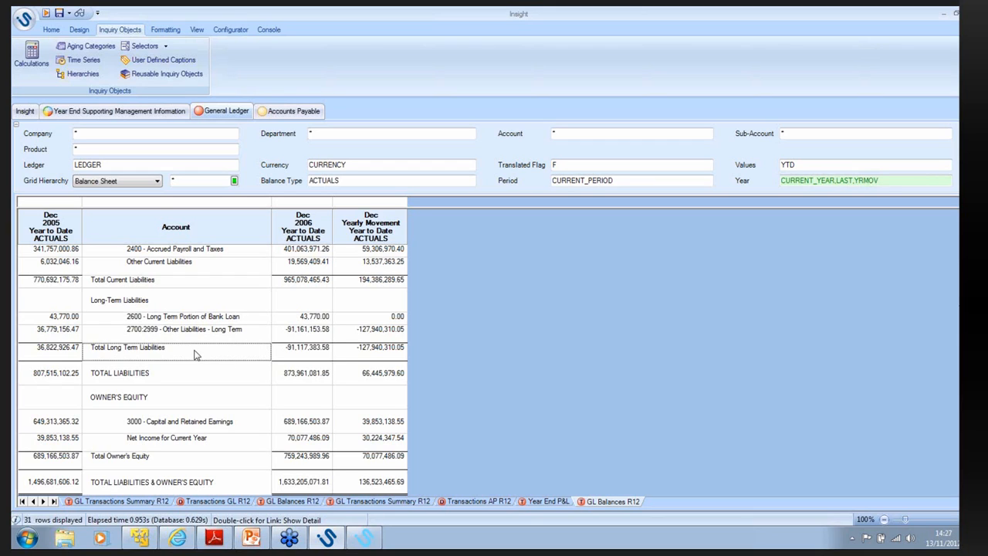
Step: Filter the Imported Account Hierarchy yearly comparison in the Year End Supporting Management Information workbook to department 420
left_click(145, 112)
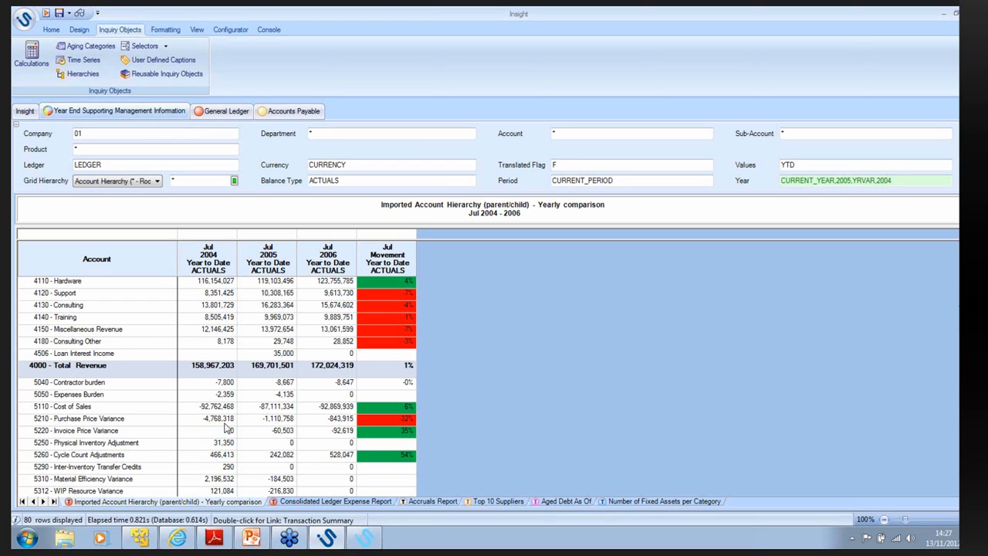
left_click(222, 421)
left_click(274, 331)
left_click(328, 139)
type("420")
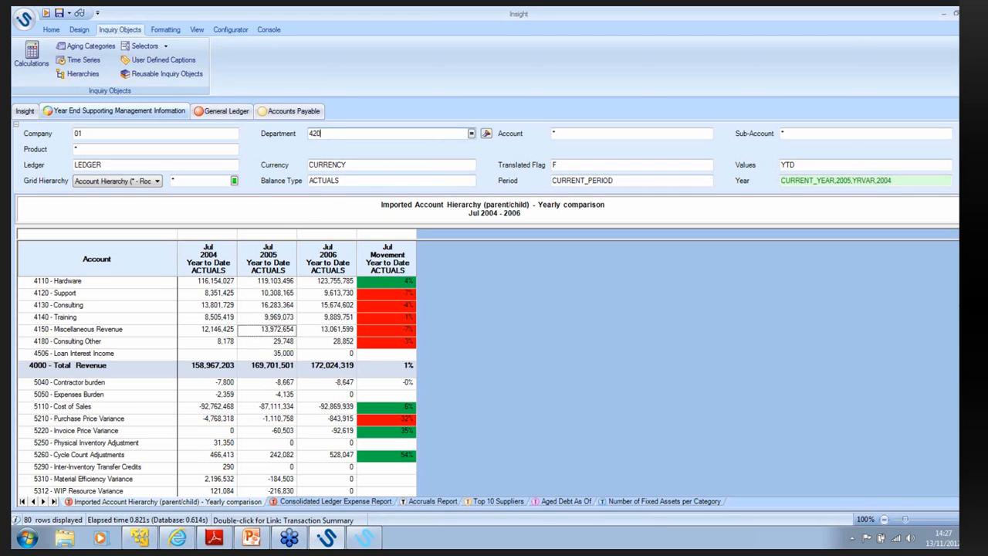
key("Return")
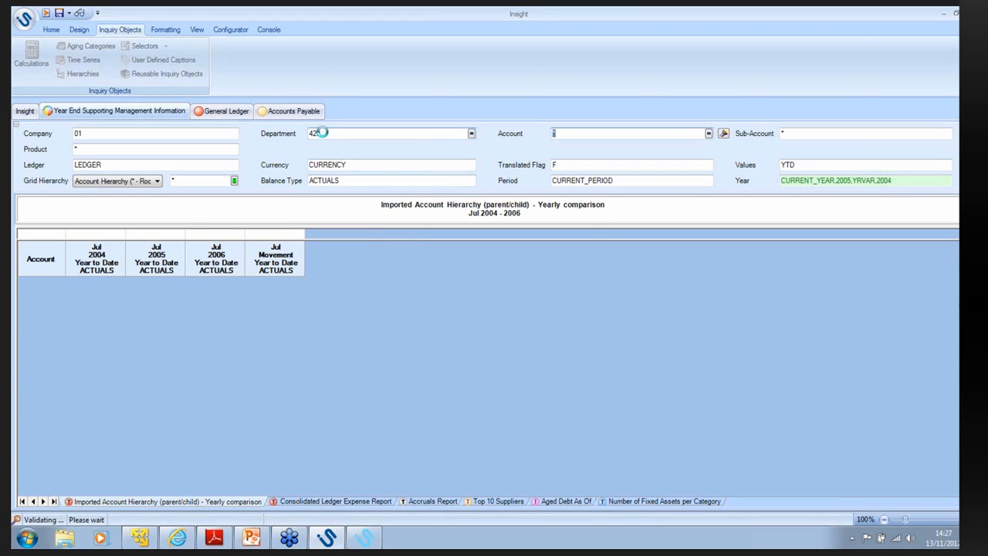
left_click(275, 306)
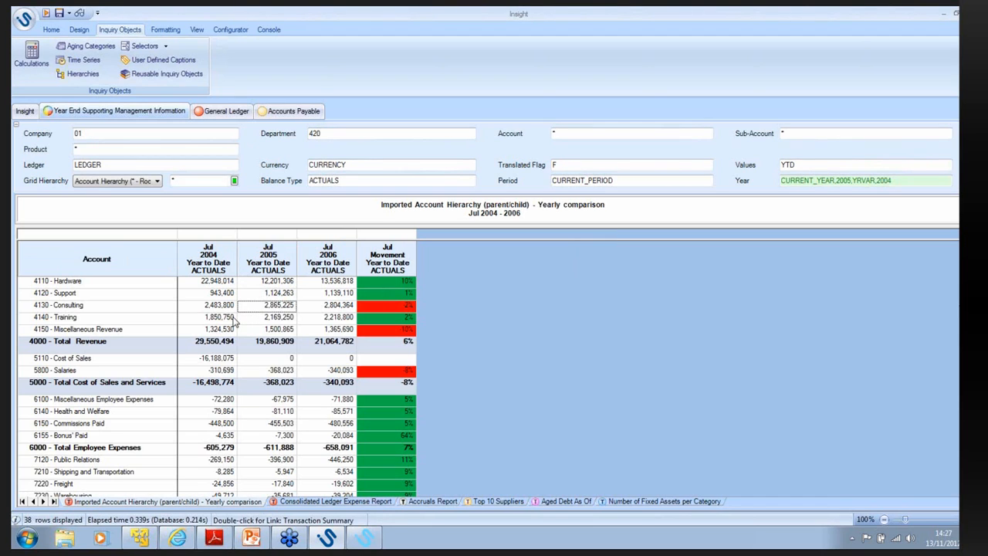
Step: Review the Movement column of the yearly comparison and open the Consolidated Ledger Expense Report
left_click(383, 306)
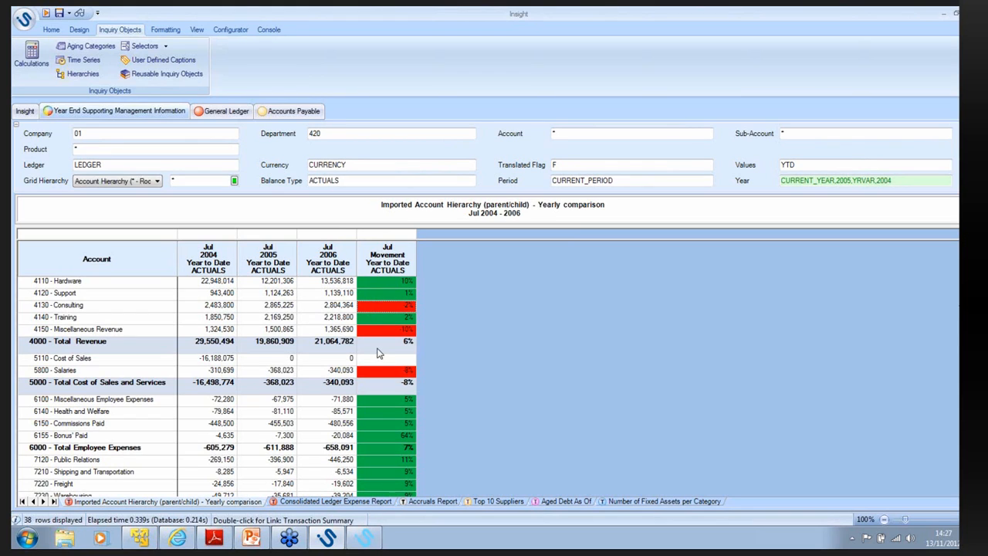
left_click(376, 412)
left_click(362, 501)
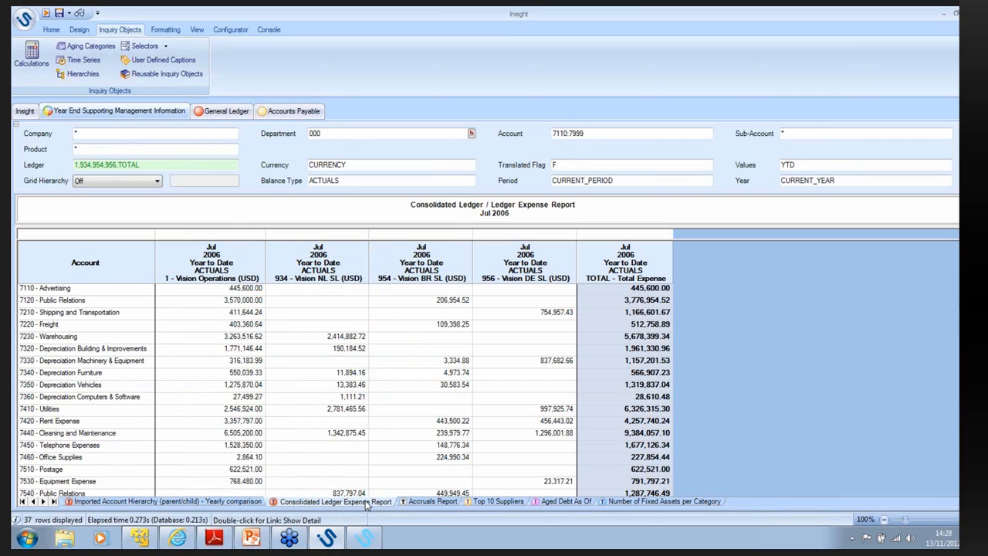
Step: Look up the Translated Flag options for the Consolidated Ledger Expense Report without changing the selection
left_click(594, 167)
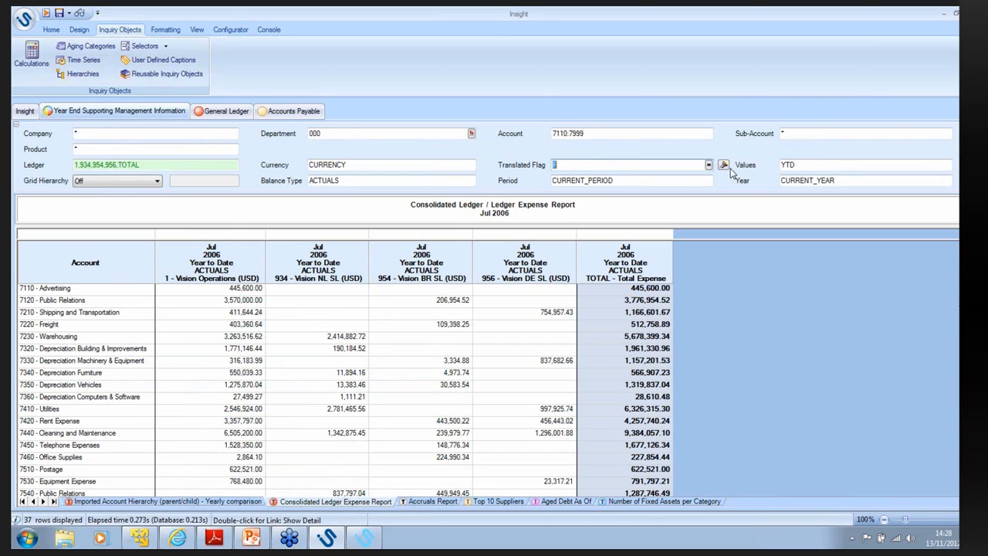
left_click(723, 164)
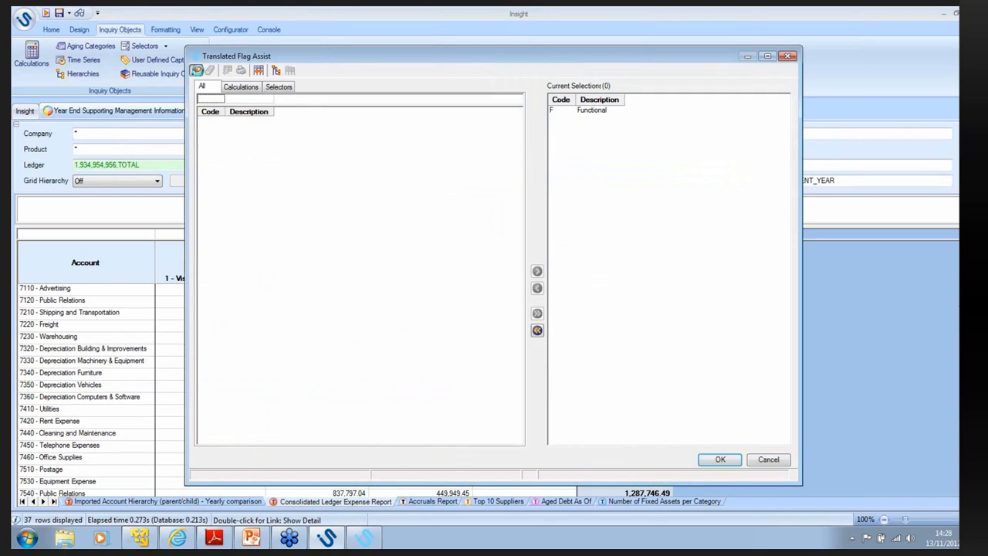
left_click(769, 460)
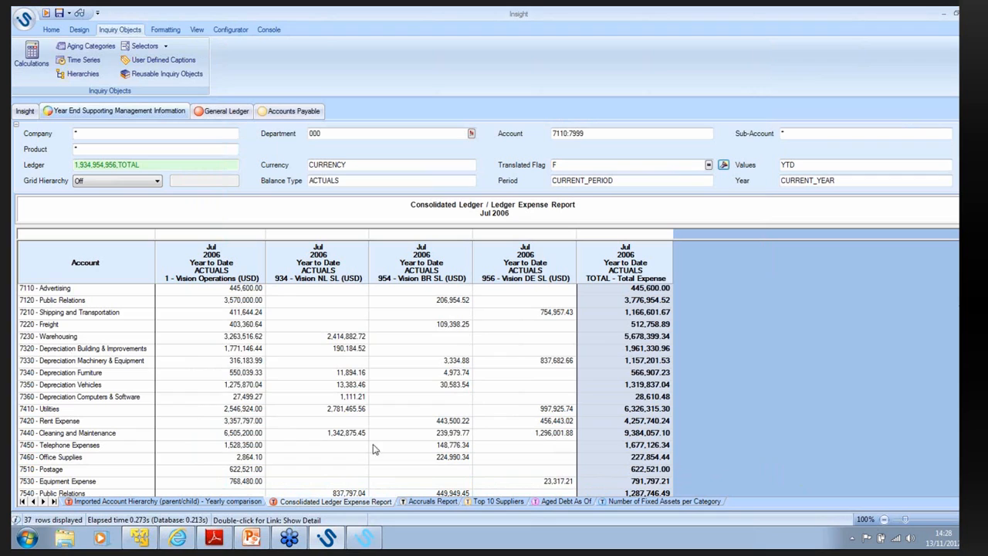
Step: Examine the 7320 Depreciation Building & Improvements row across the individual ledgers and the Total Expense column
left_click(237, 349)
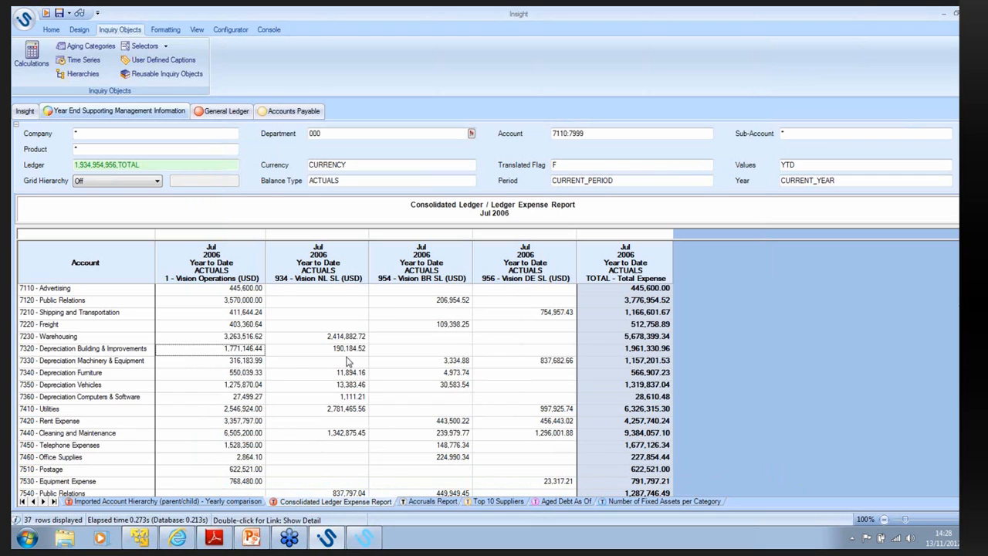
left_click(418, 355)
left_click(499, 359)
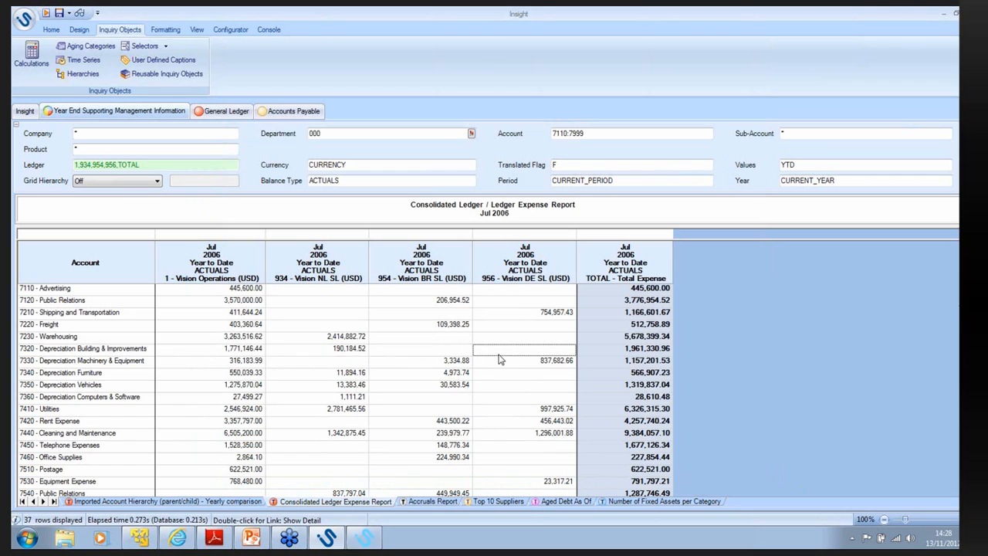
left_click(620, 350)
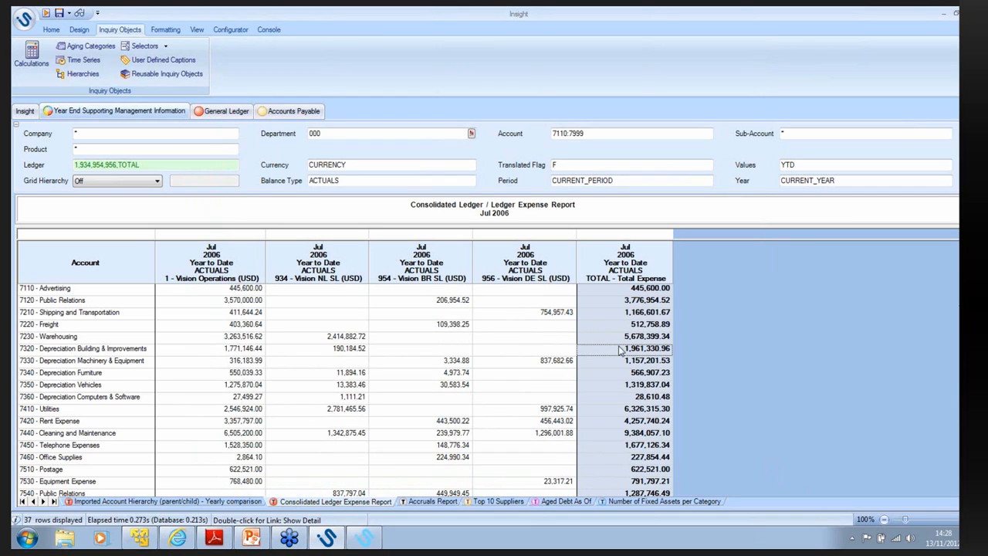
left_click(92, 352)
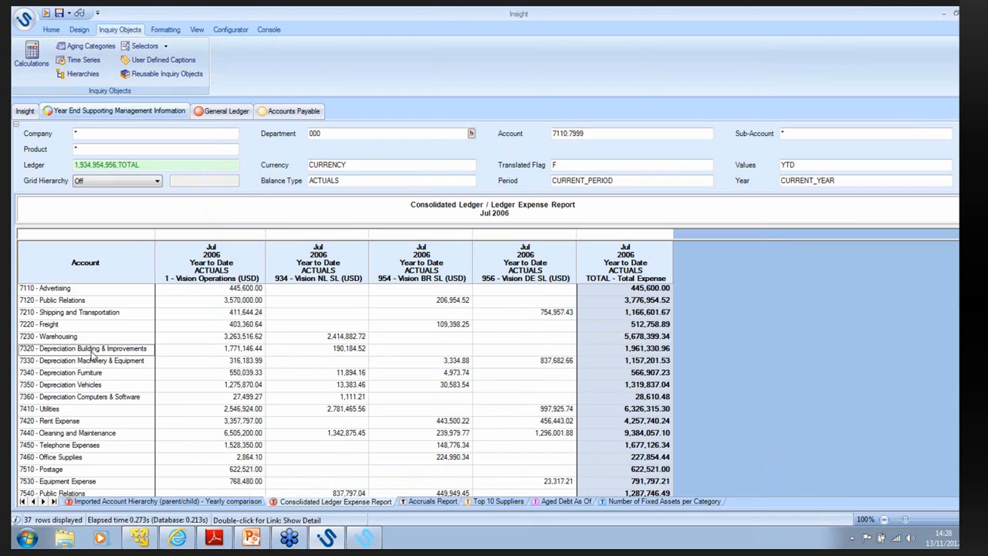
Step: Open the Accruals Report and view the drill links available for the Red Diode item's requisition
left_click(423, 503)
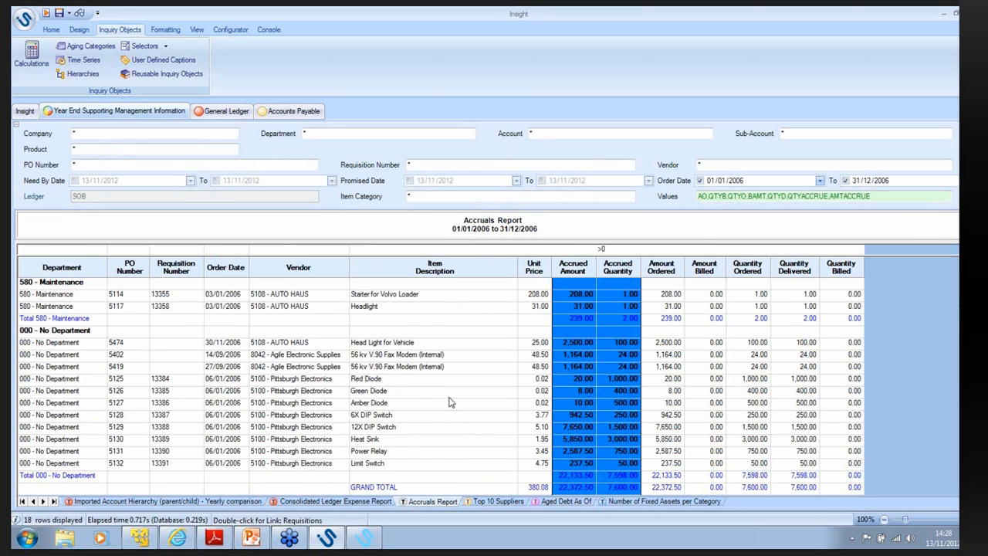
left_click(119, 381)
left_click(172, 386)
right_click(166, 382)
mouse_move(210, 468)
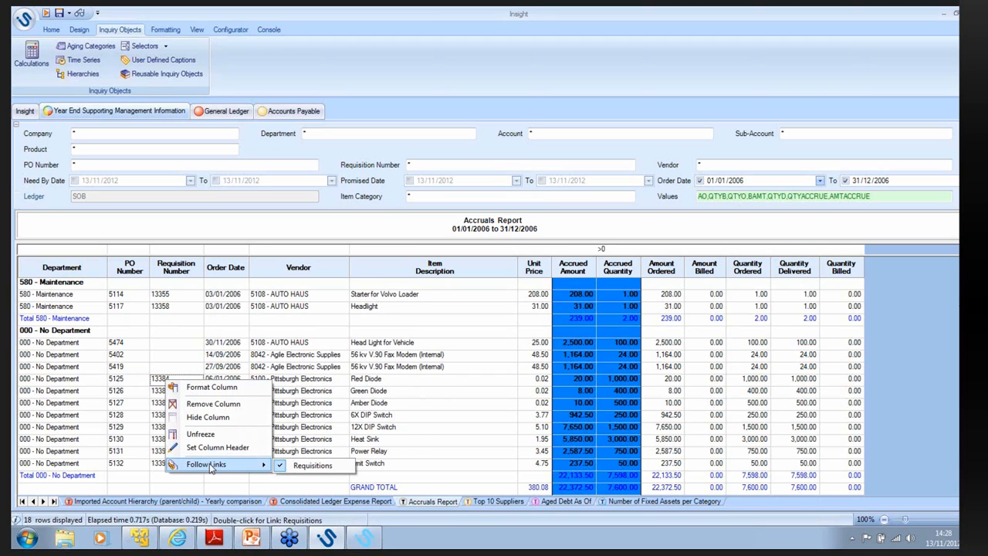
left_click(297, 390)
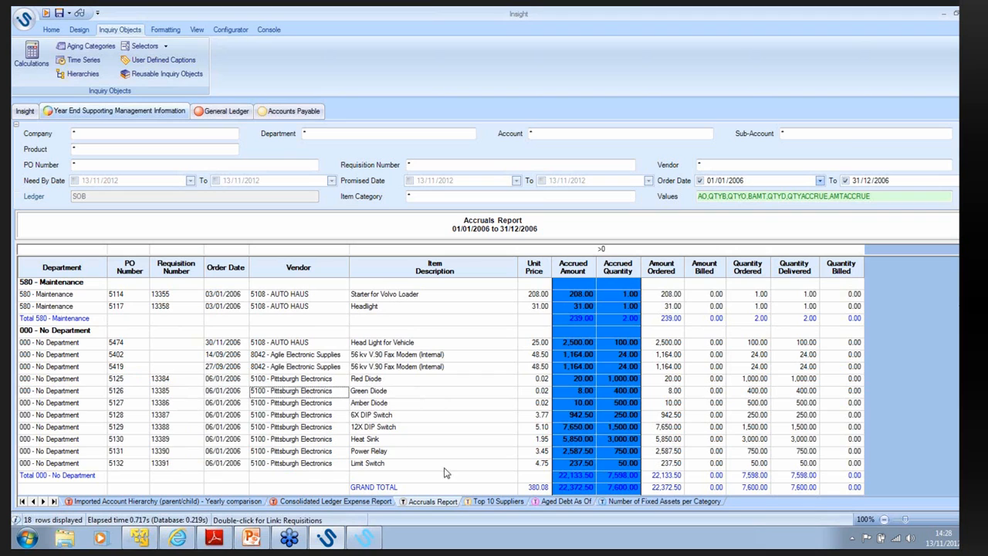
Step: Review the invoice counts in the Top 10 Suppliers report and open the Aged Debt As Of report
left_click(488, 503)
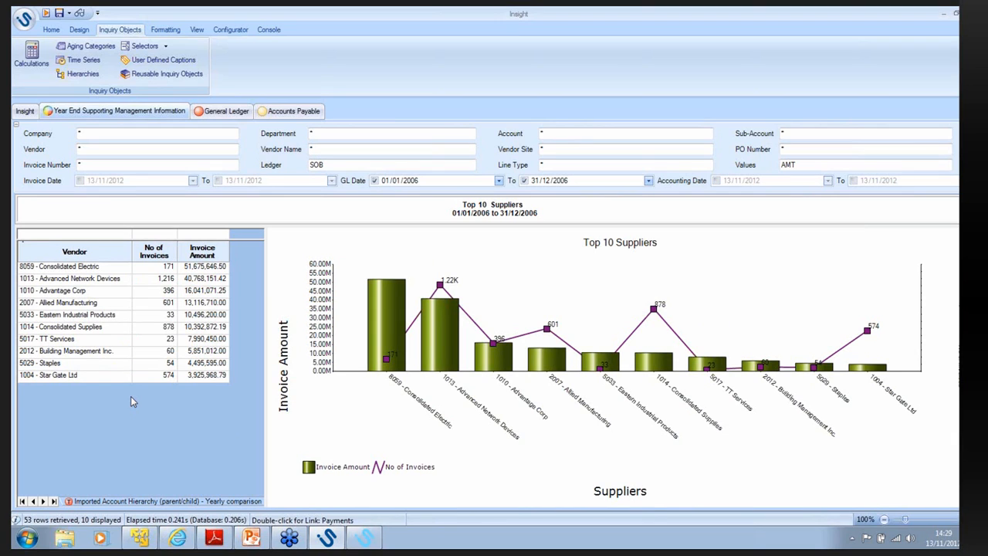
left_click(156, 294)
left_click(45, 502)
left_click(148, 502)
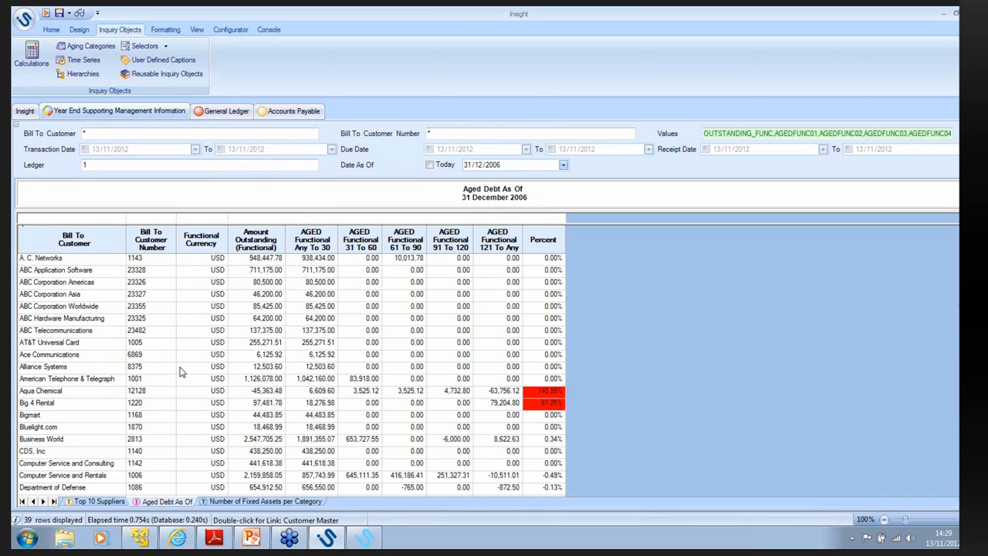
Step: Examine the customers in the Aged Debt As Of report and their highlighted values in the Percent column
left_click(86, 360)
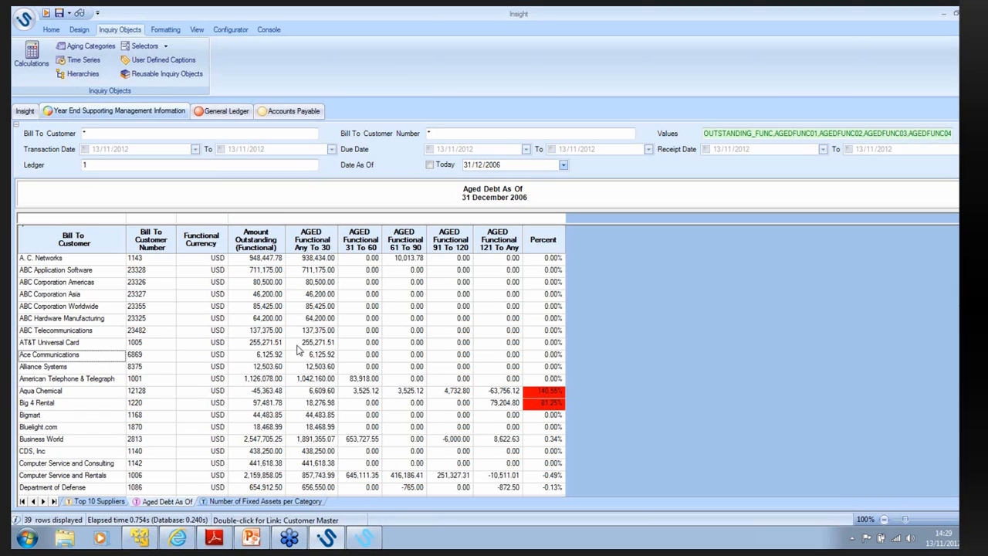
left_click(546, 346)
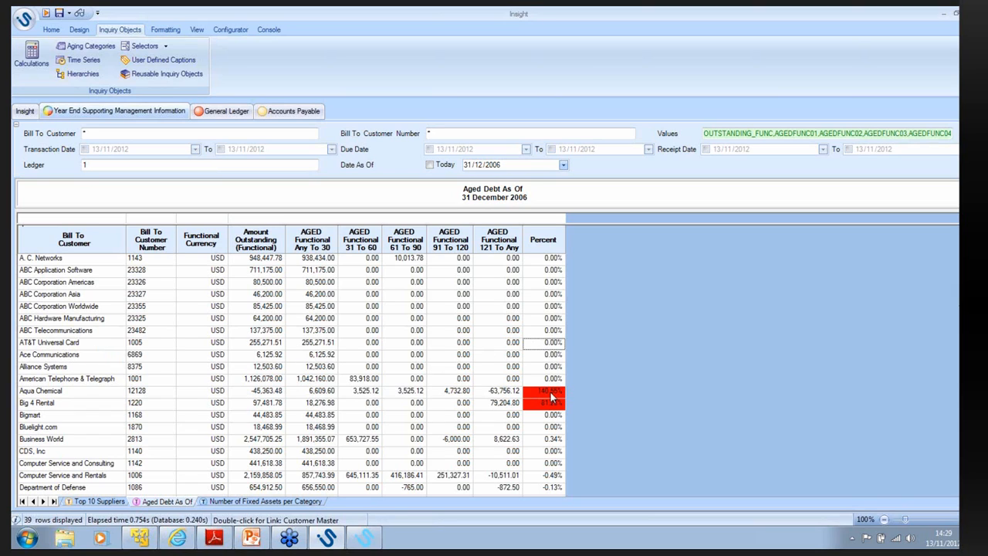
left_click(551, 393)
Step: Open the Number of Fixed Assets per Category report and examine the asset count for VEHICLE-OWNED STANDARD
left_click(277, 502)
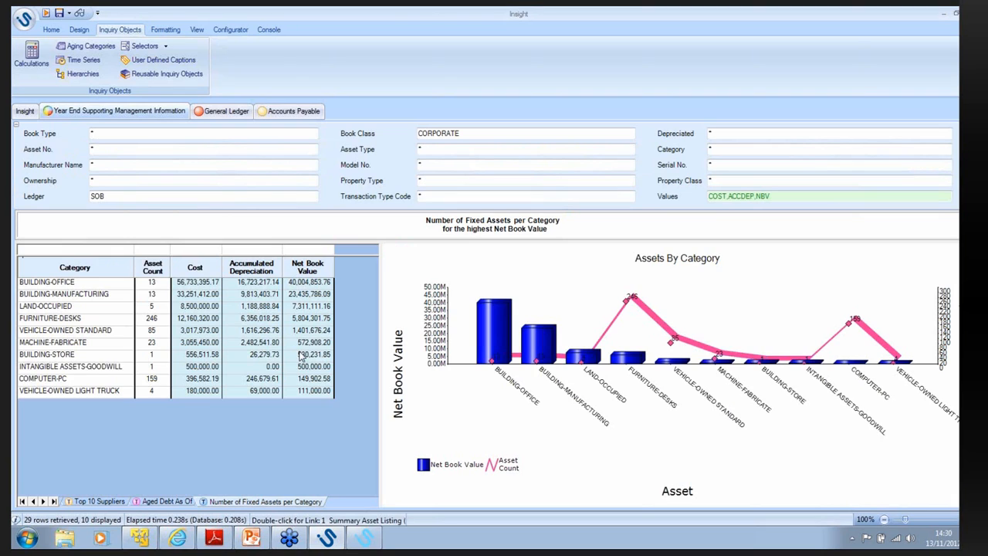
left_click(68, 334)
left_click(157, 334)
Step: Switch to Console and view the drill links available for account 5110 Cost of Sales in the yearly comparison
left_click(364, 540)
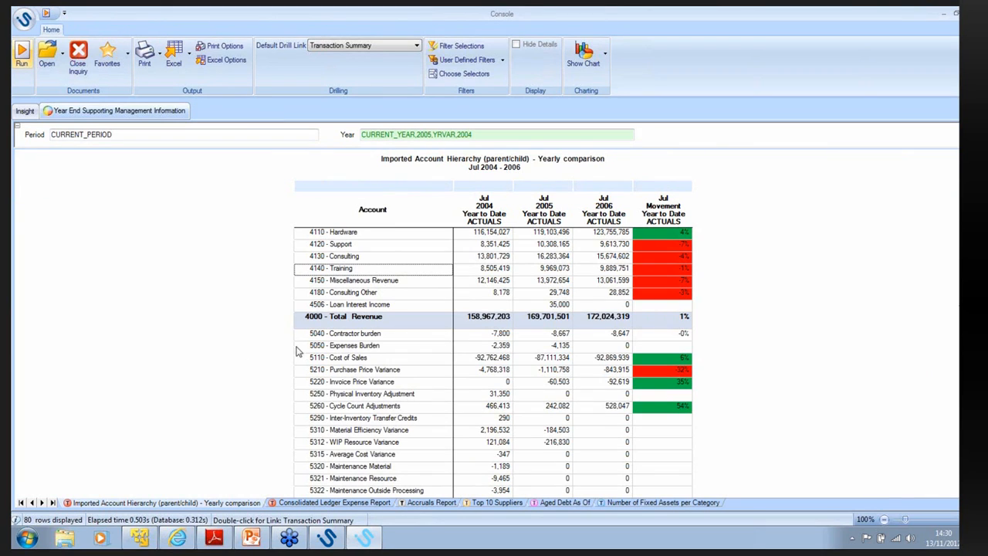
right_click(358, 359)
mouse_move(391, 369)
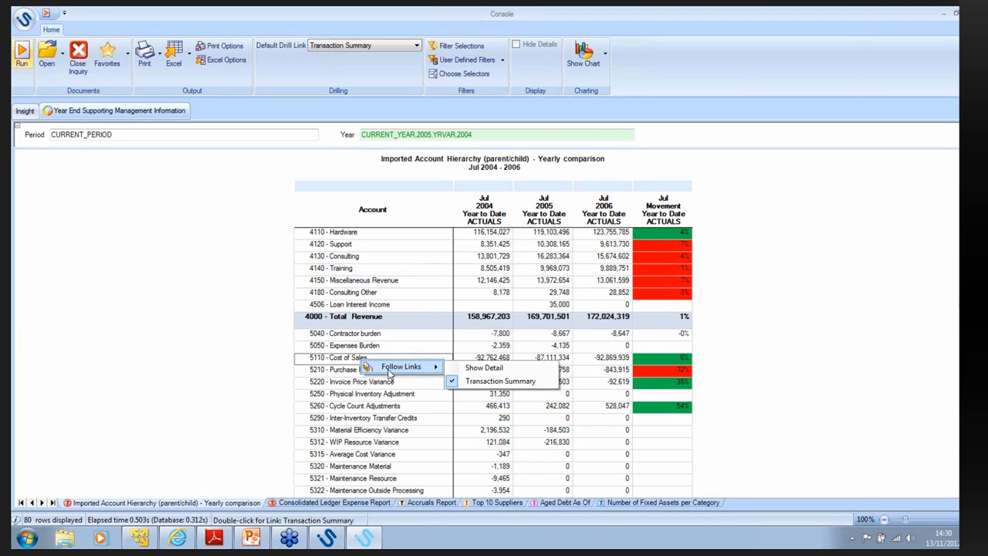
Step: Open the Accruals Report in Console and check the drill links for the Red Diode item's requisition
left_click(423, 504)
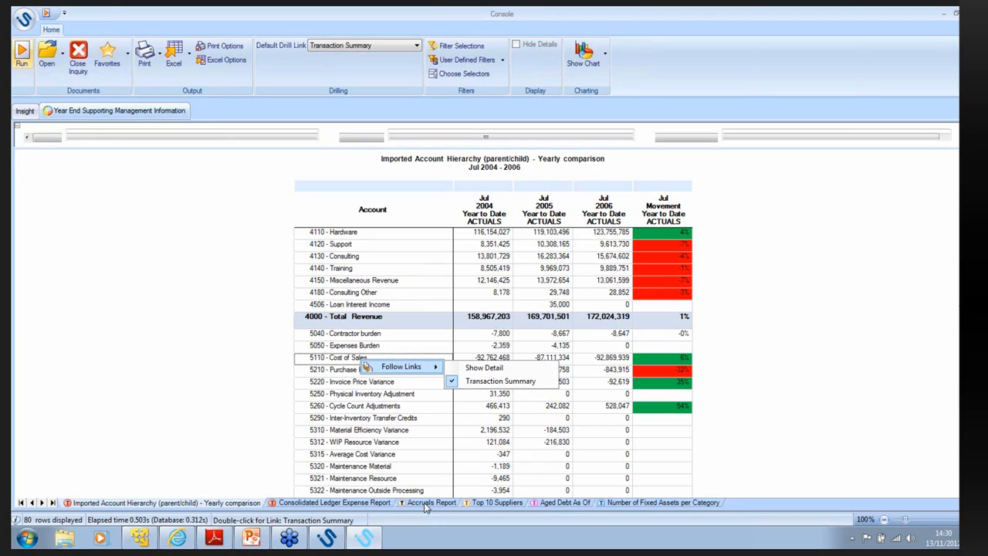
right_click(224, 332)
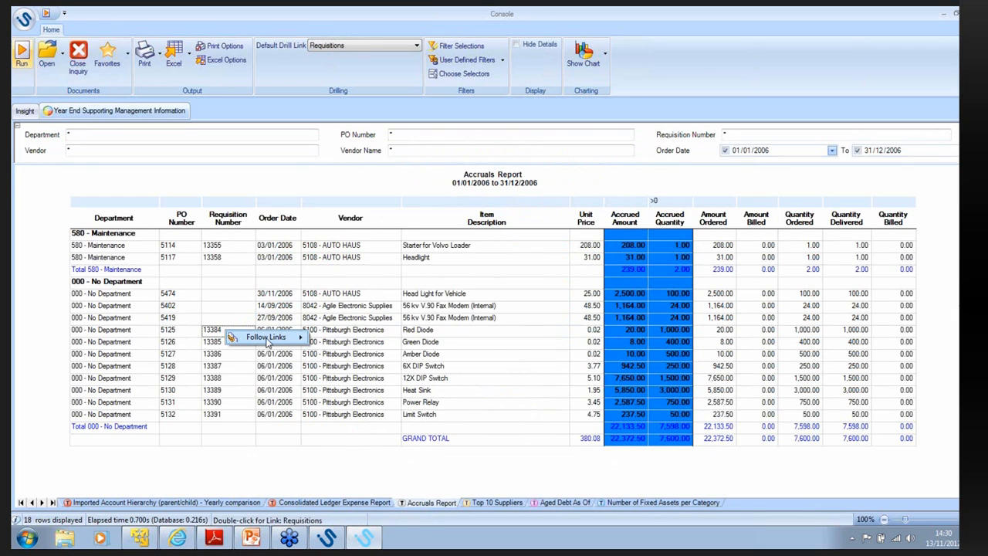
mouse_move(270, 340)
left_click(328, 357)
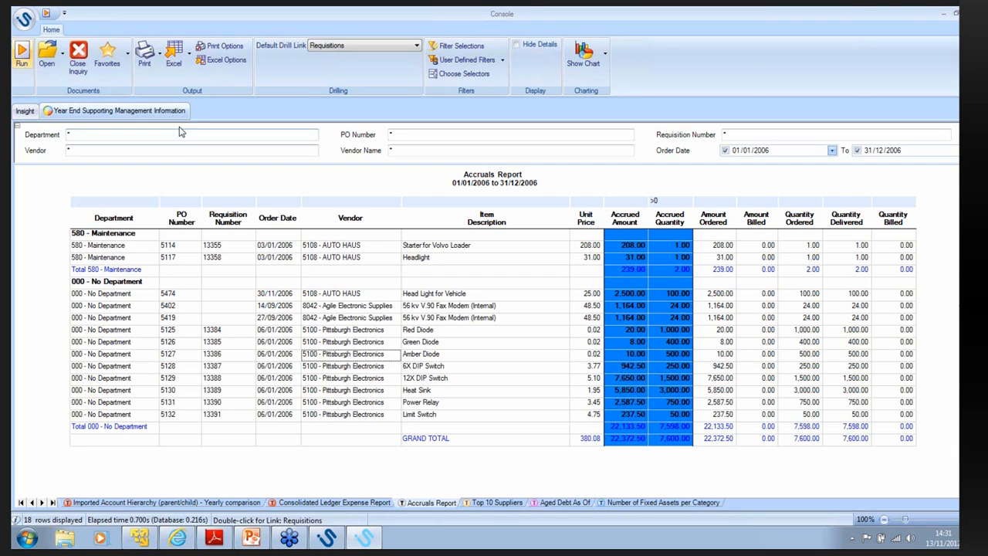
Step: Check the Console print options, view the Consolidated Ledger Expense Report in the Adobe Reader PDF, and return to Console
left_click(160, 61)
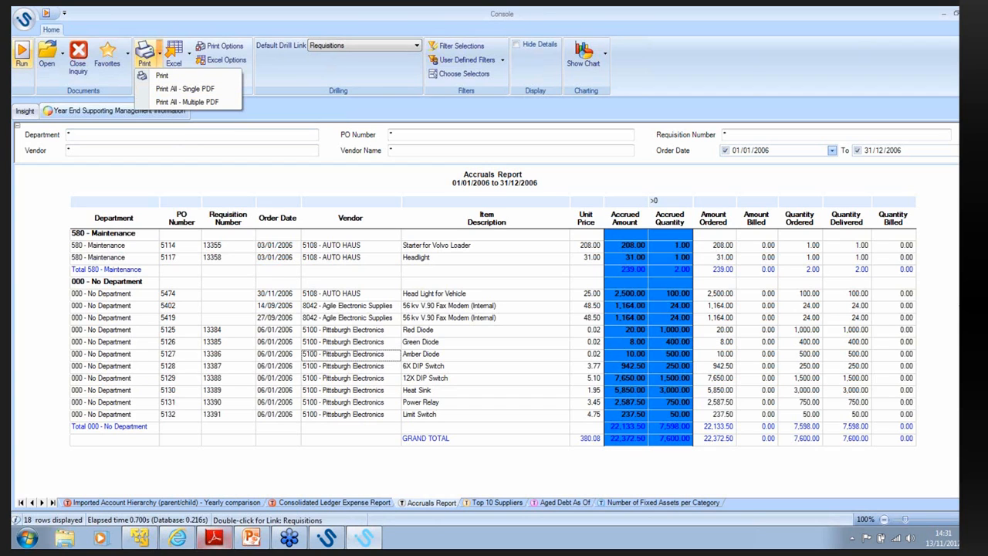
left_click(214, 539)
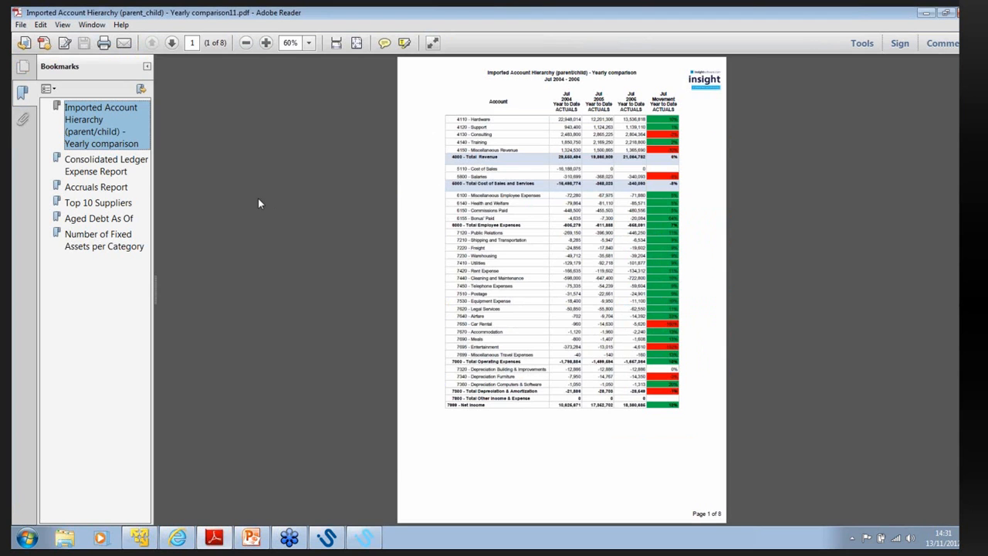
left_click(108, 167)
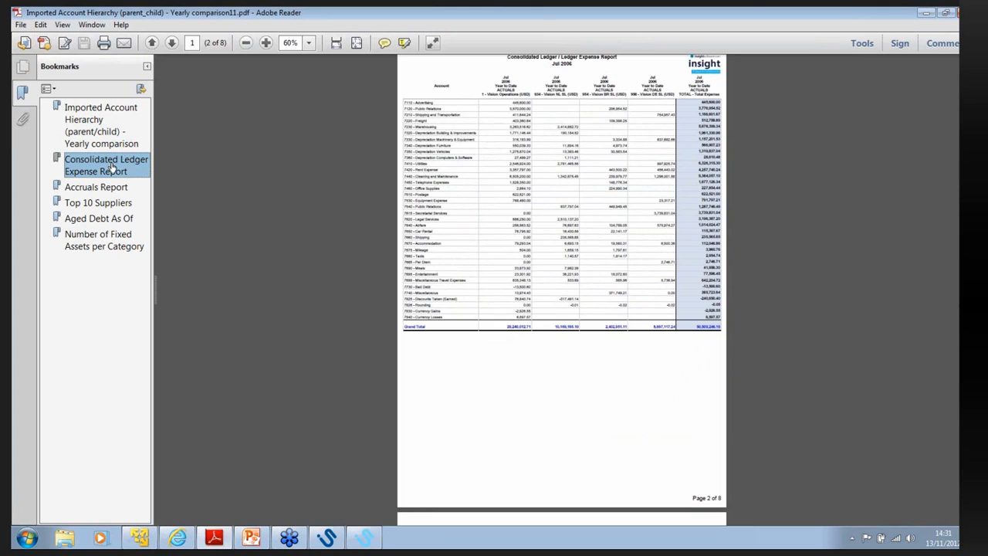
left_click(368, 541)
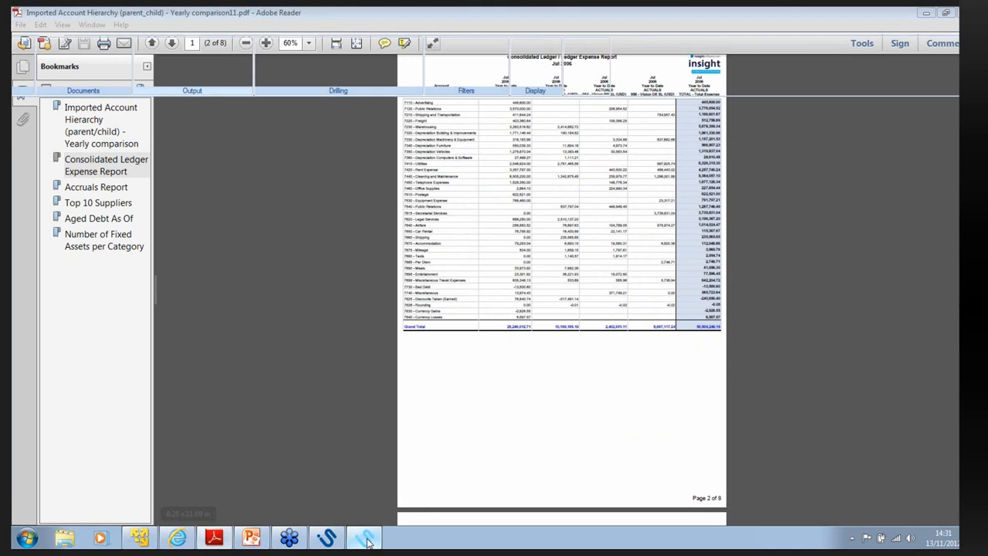